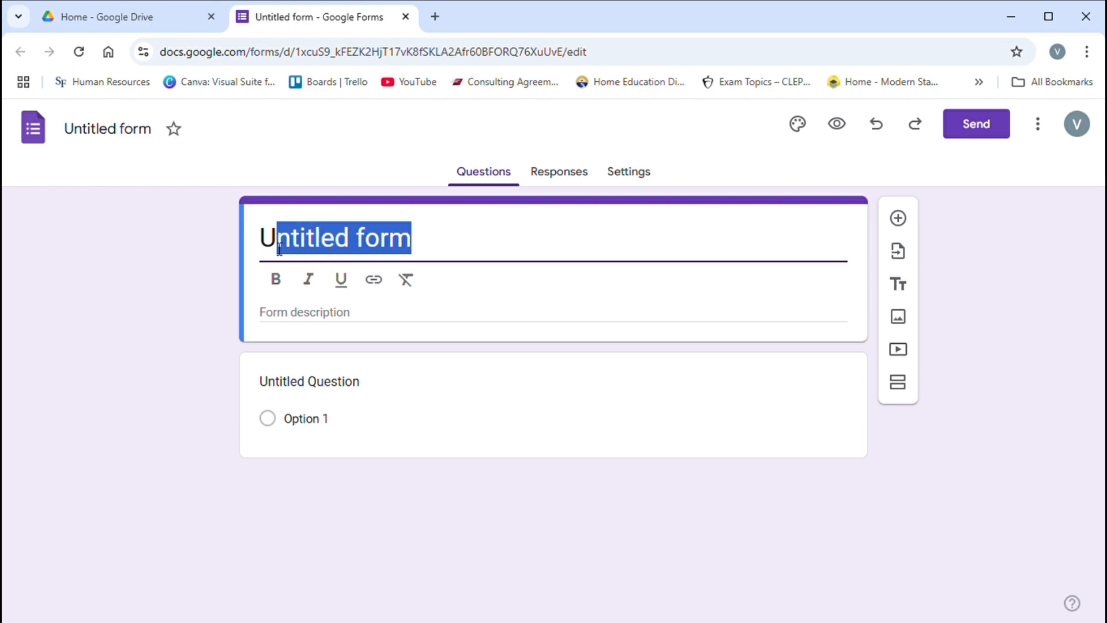
Step: Replace the form's placeholder title with "My Remote Liaison Virtual Assistance Request"
{"action": "left_click_drag", "start_coordinate": [279, 247], "coordinate": [276, 245]}
{"action": "type", "text": "My "}
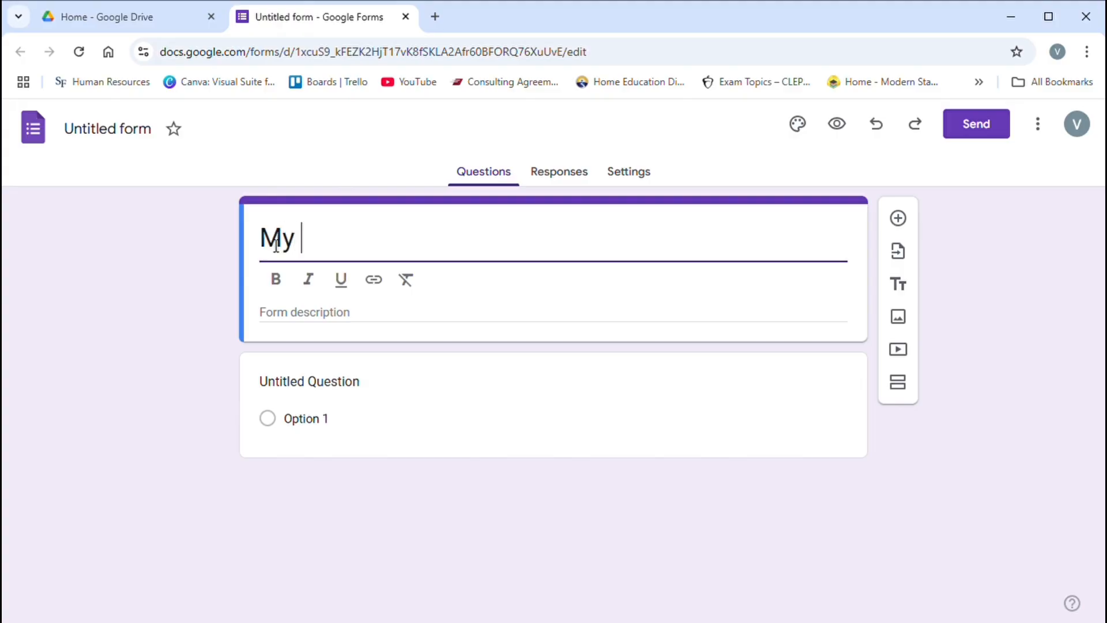
{"action": "type", "text": "Remote"}
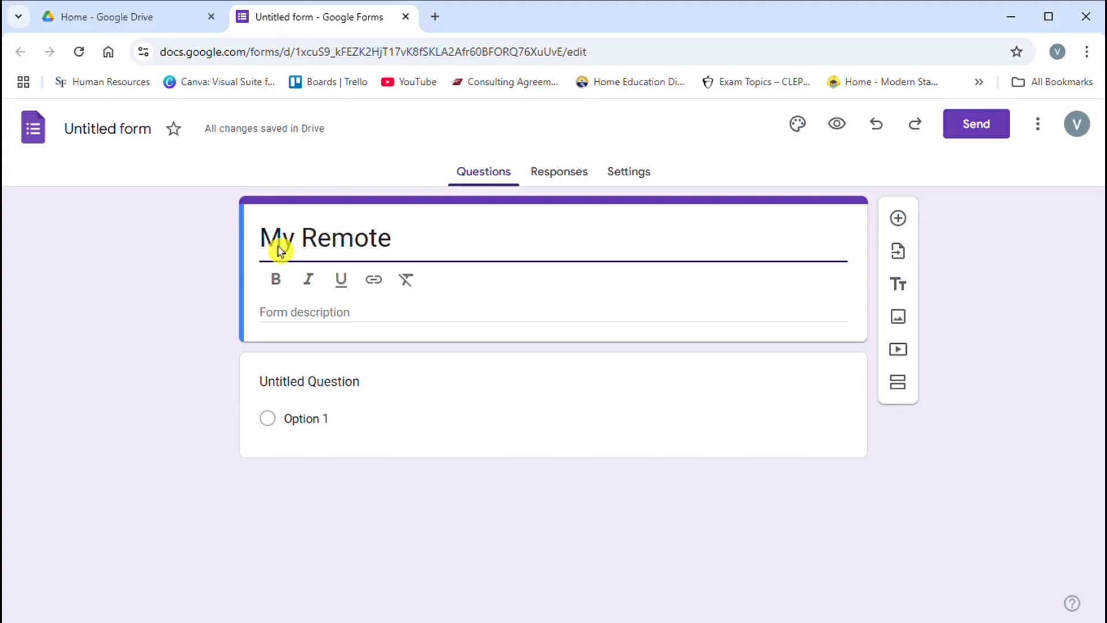
{"action": "type", "text": " Liai"}
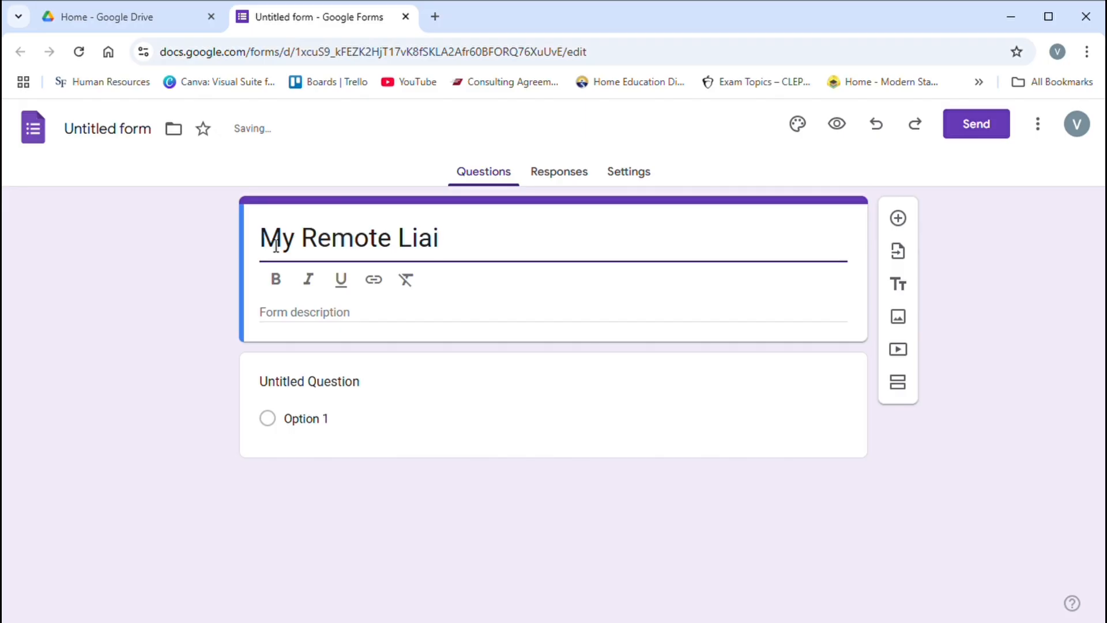
{"action": "type", "text": "son Virtual Assi"}
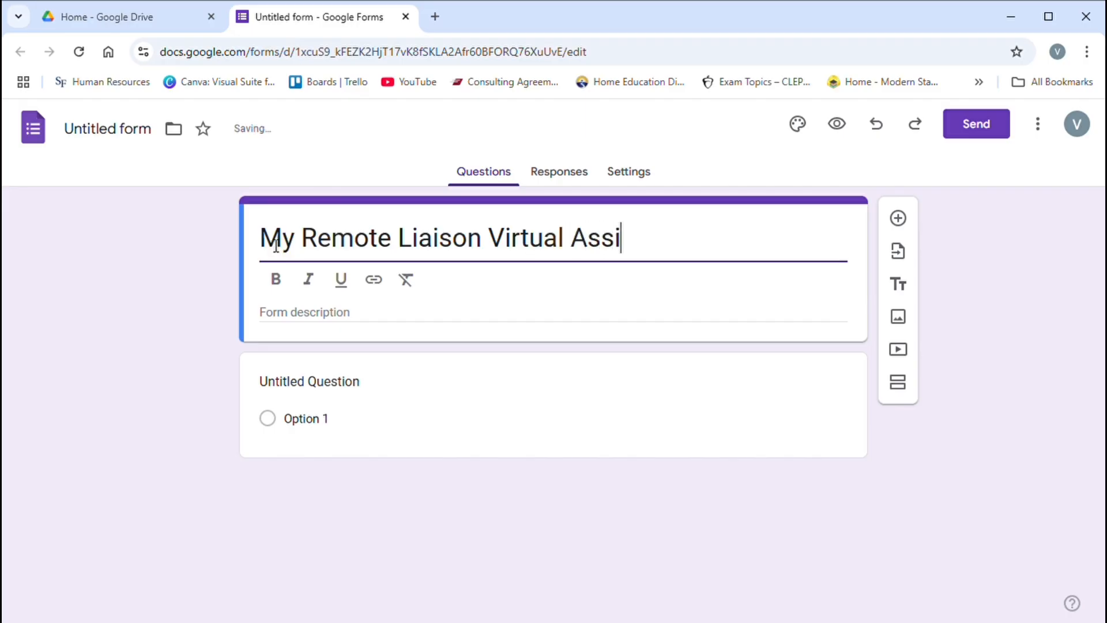
{"action": "type", "text": "stance Request"}
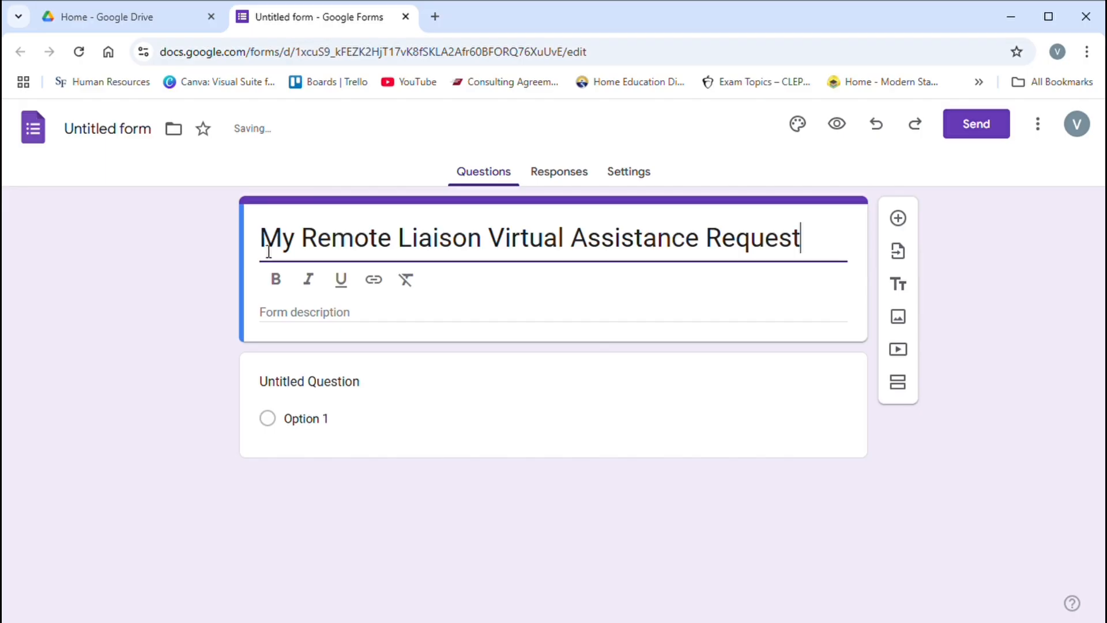
Step: Set the form description to "Fill in the form to see if we are a mutual fit. We look forward to chatting. Thank you!"
{"action": "left_click", "coordinate": [286, 314]}
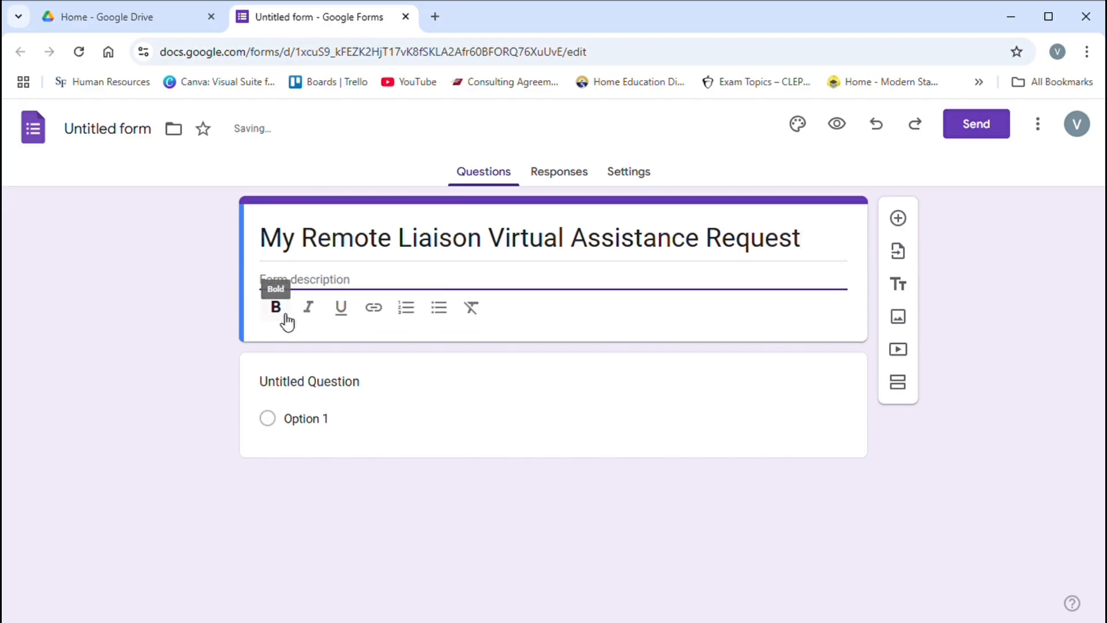
{"action": "type", "text": "Fill in the form"}
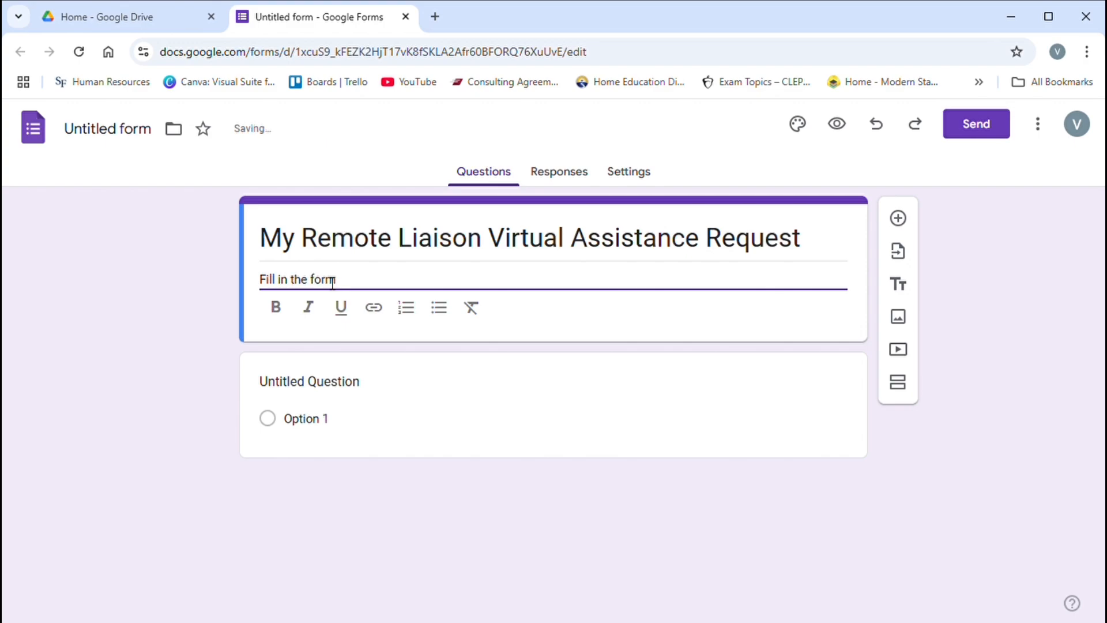
{"action": "type", "text": " to see of "}
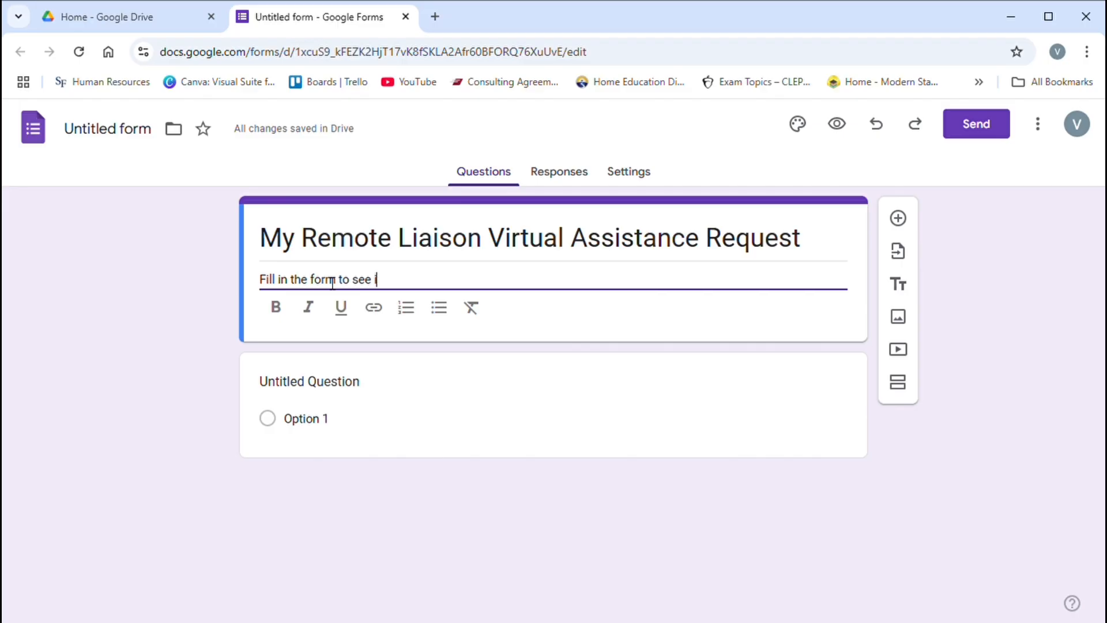
{"action": "type", "text": "we are a mutual fit."}
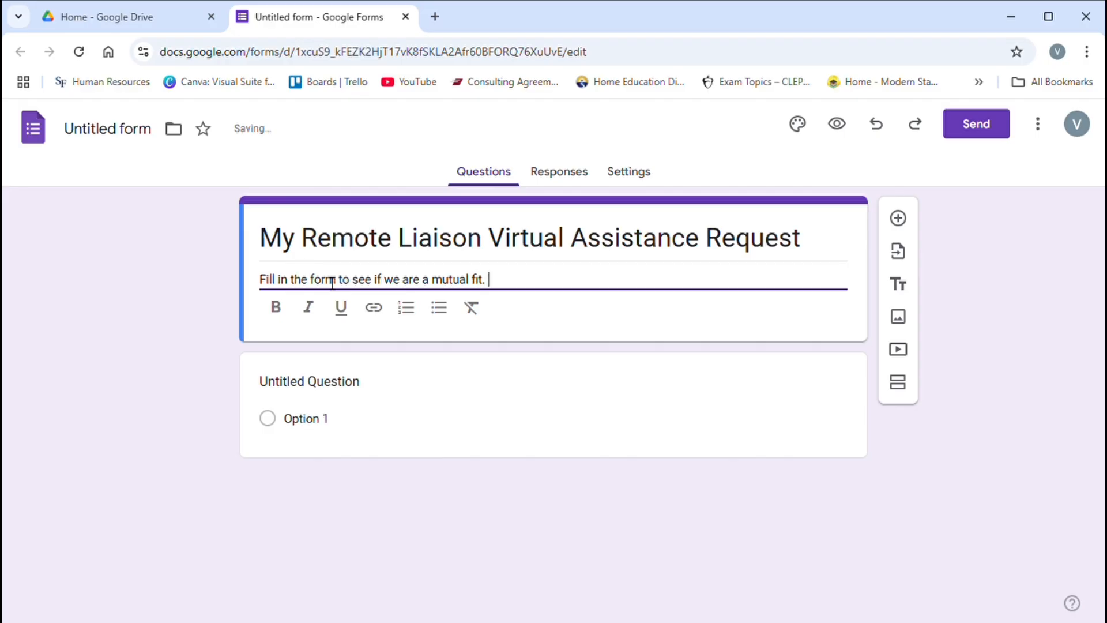
{"action": "type", "text": "We look forward to chatting. Thank you!"}
Step: Title the first, untitled question "Name" as a short-answer question and make it required
{"action": "left_click", "coordinate": [423, 414]}
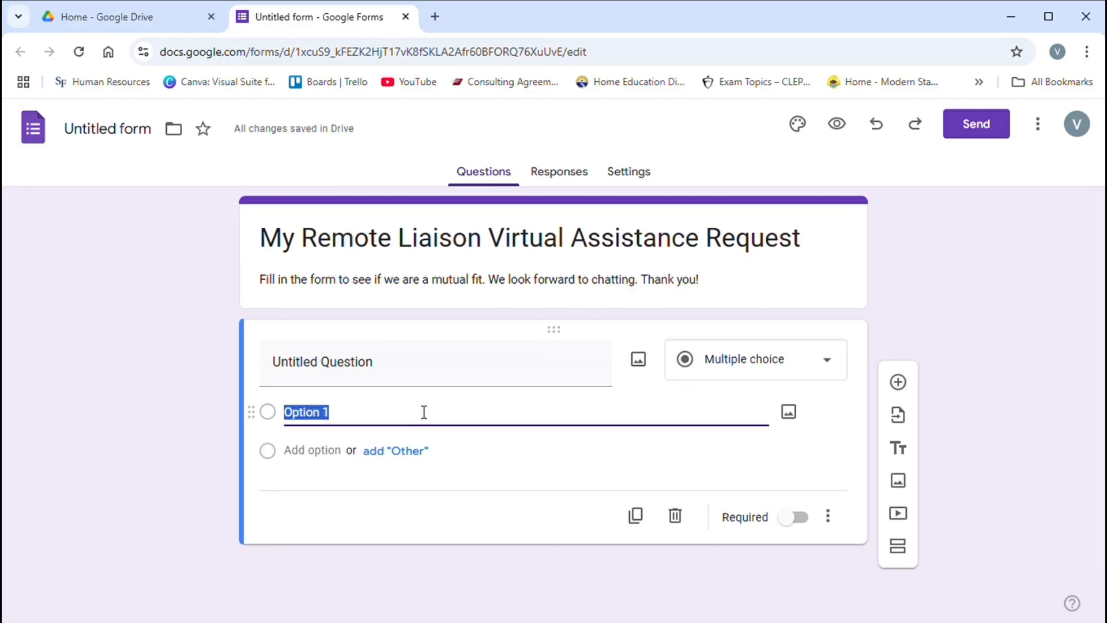
{"action": "left_click", "coordinate": [422, 368]}
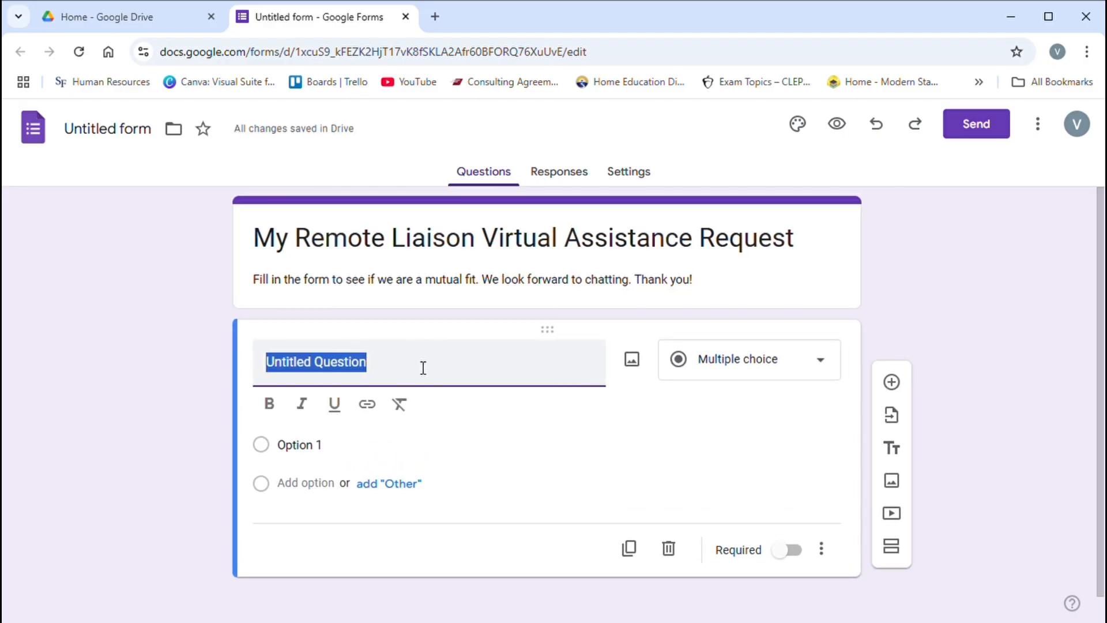
{"action": "type", "text": "Name"}
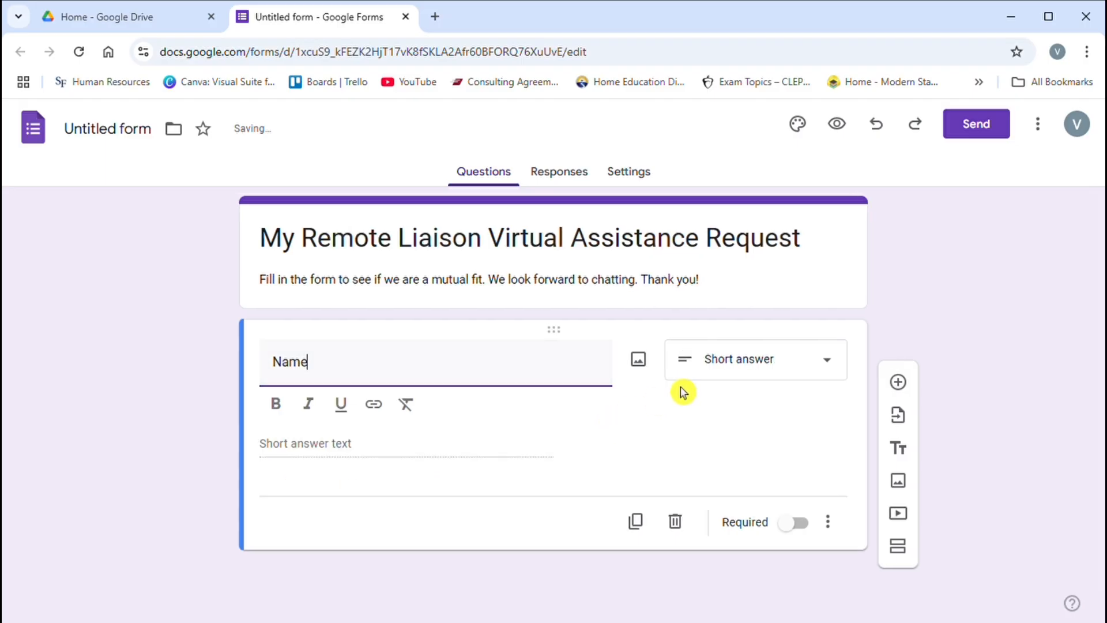
{"action": "left_click", "coordinate": [798, 531]}
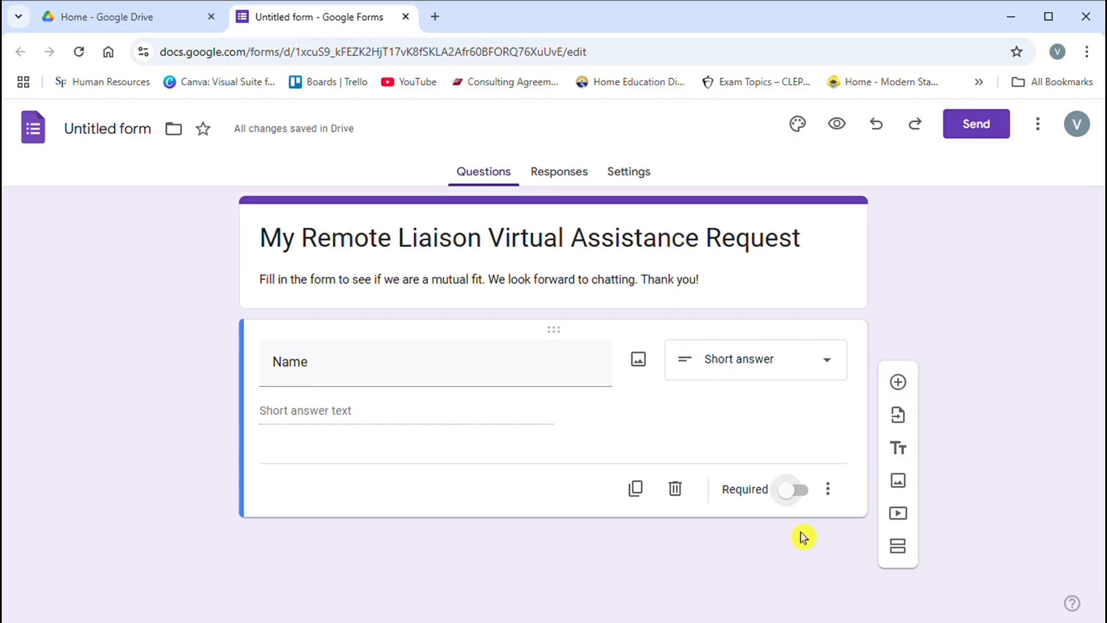
{"action": "left_click", "coordinate": [795, 496]}
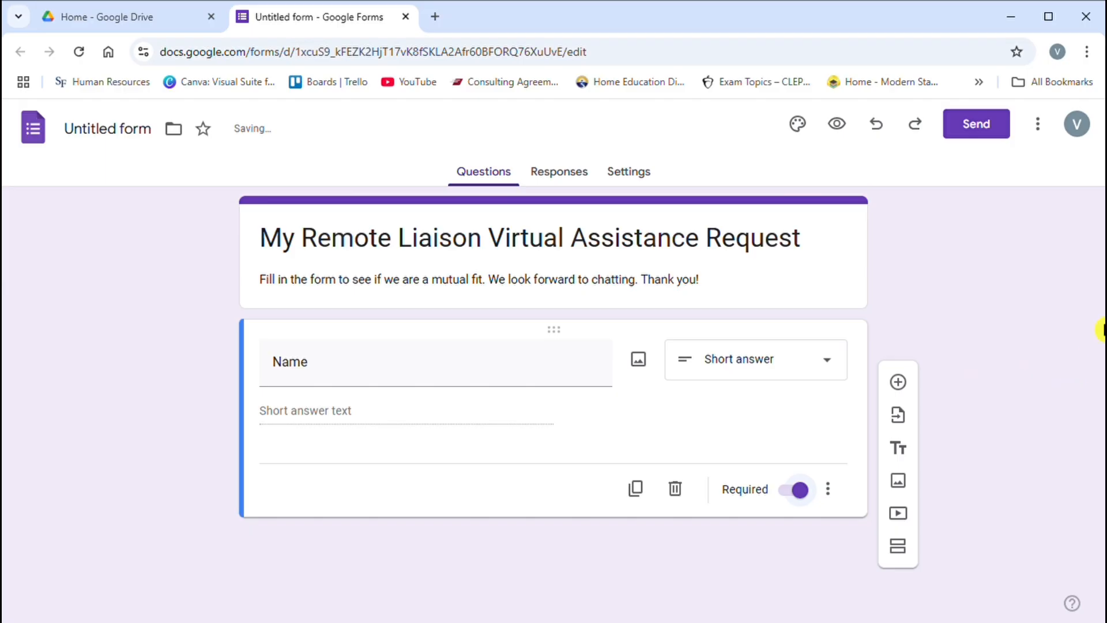
Step: Add a short-answer question titled "Phone" below the Name question and make it required
{"action": "left_click", "coordinate": [900, 383]}
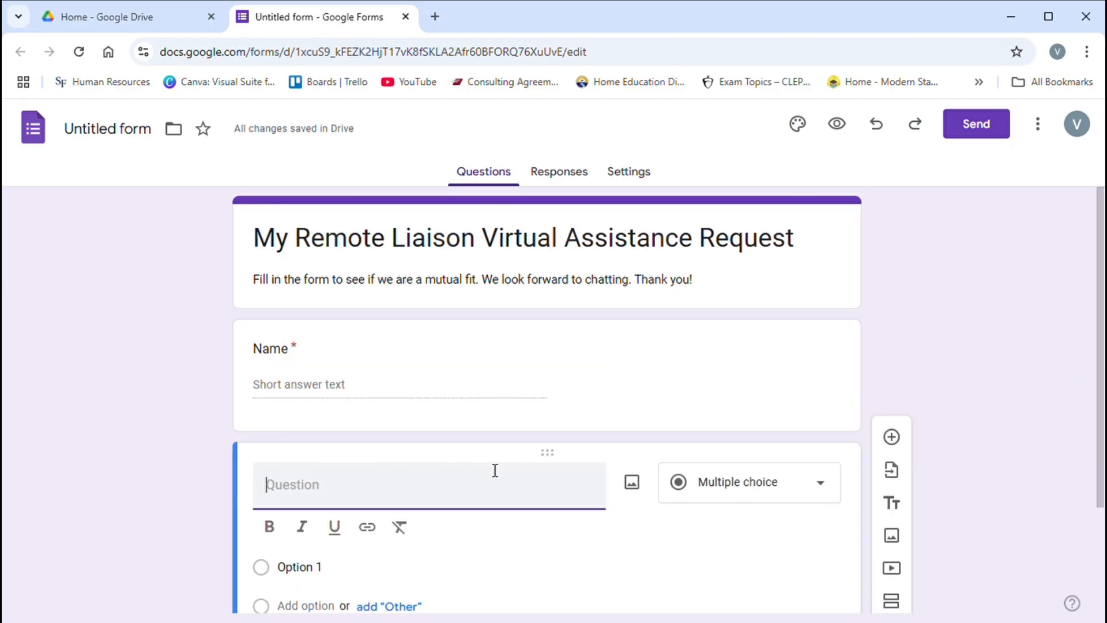
{"action": "type", "text": "Pon"}
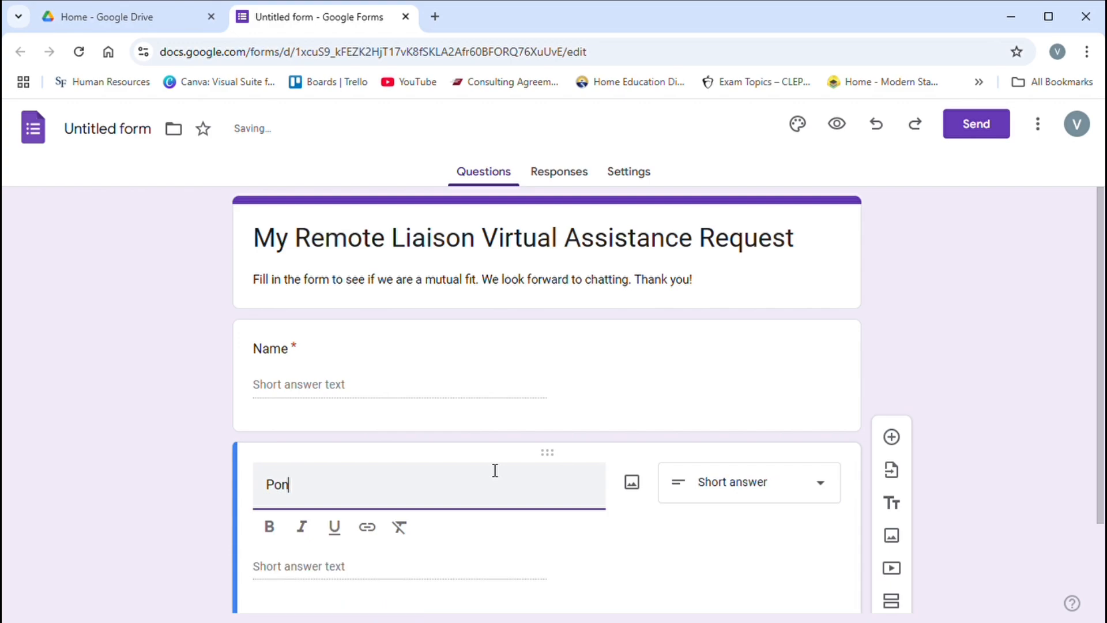
{"action": "key", "text": "BackSpace"}
{"action": "type", "text": "ho"}
{"action": "type", "text": "hone"}
{"action": "scroll", "coordinate": [1102, 334], "scroll_direction": "down", "scroll_amount": 2}
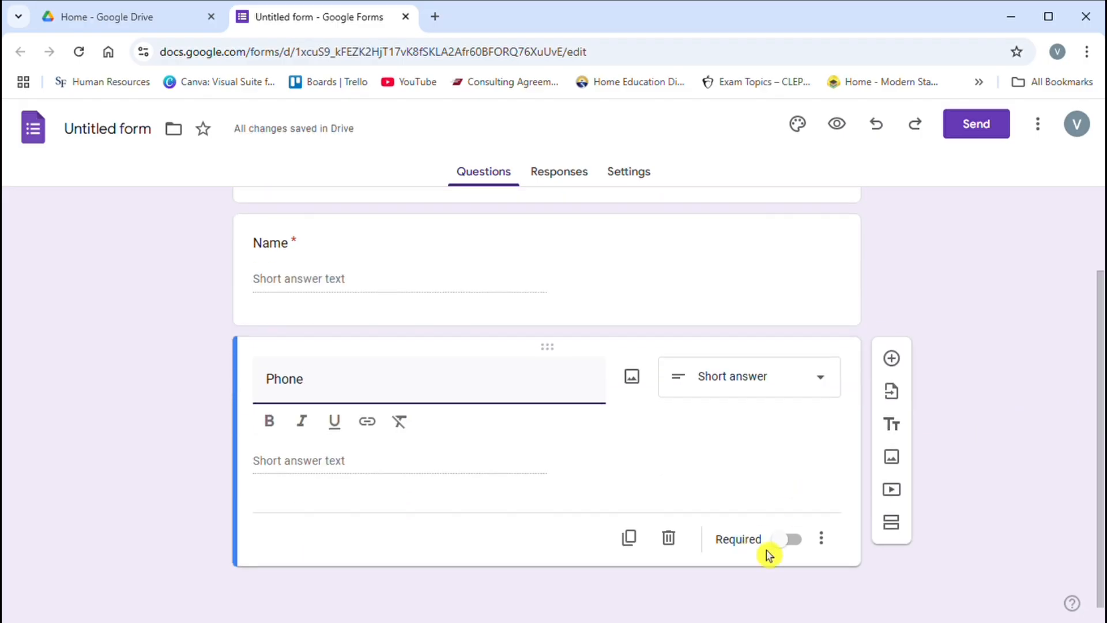
{"action": "left_click", "coordinate": [789, 545]}
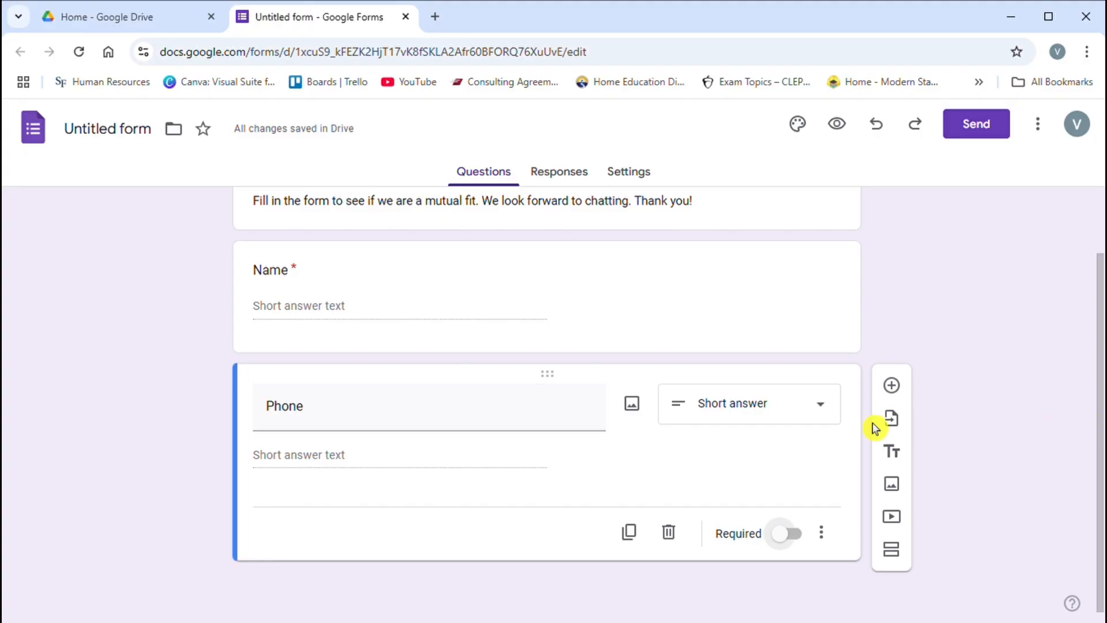
{"action": "left_click", "coordinate": [784, 544]}
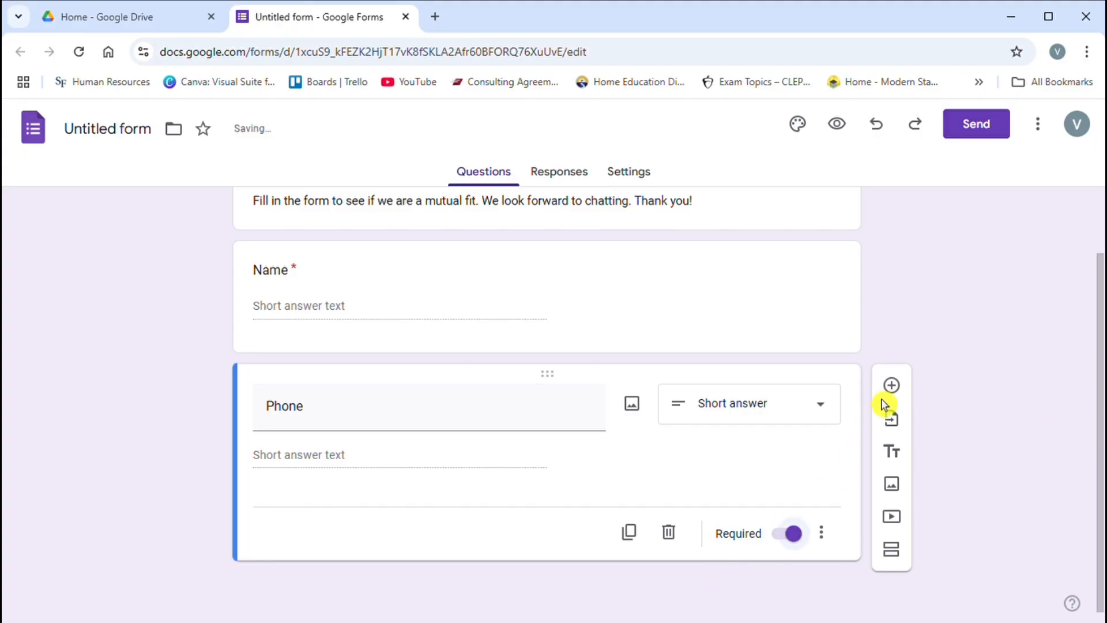
Step: Add a short-answer question titled "Email" below the Phone question and make it required
{"action": "left_click", "coordinate": [892, 386]}
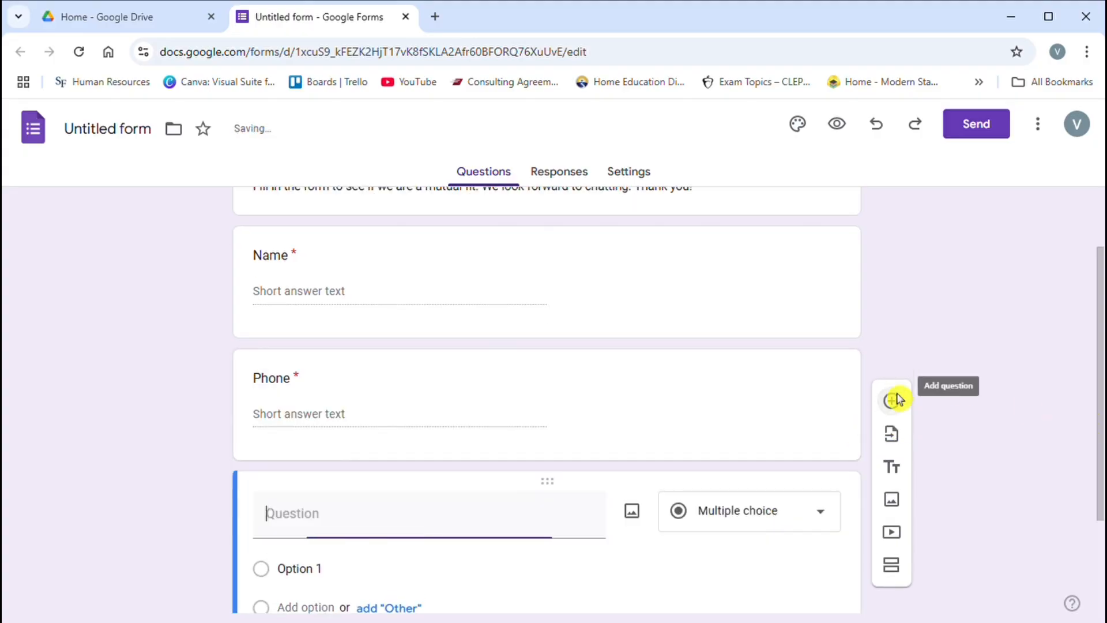
{"action": "type", "text": "Email"}
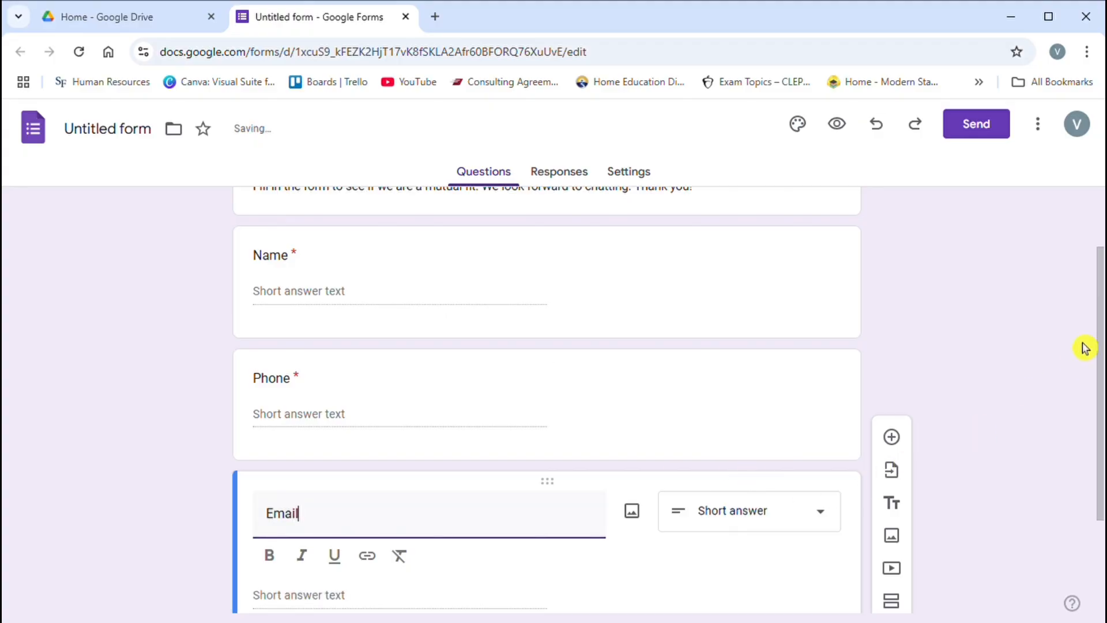
{"action": "left_click_drag", "start_coordinate": [1101, 321], "coordinate": [1101, 418]}
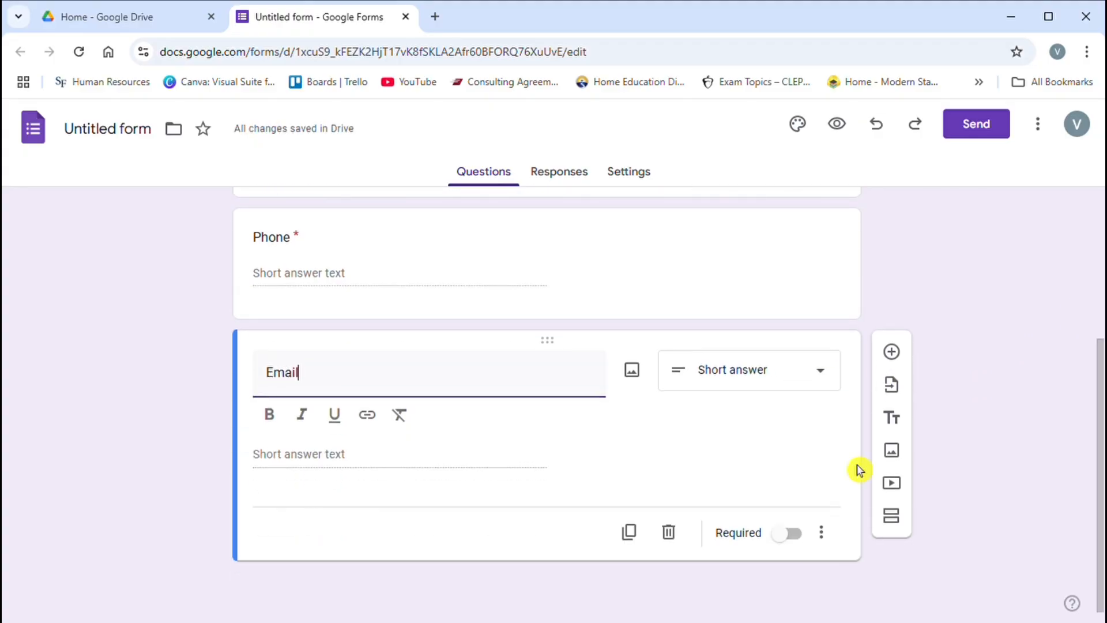
{"action": "left_click", "coordinate": [787, 534]}
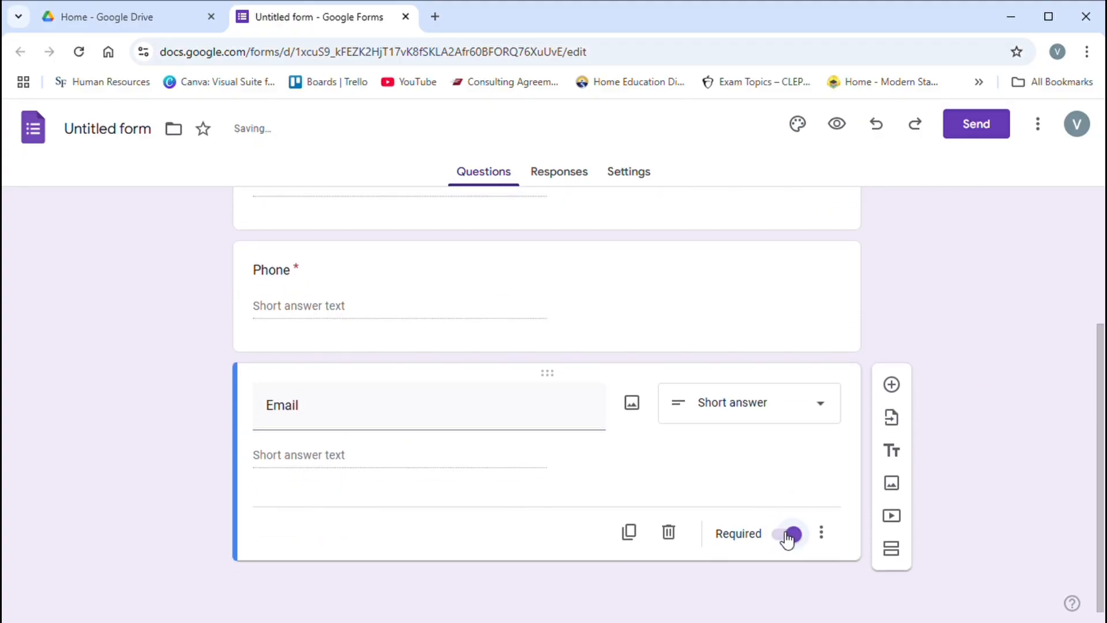
Step: Add a short-answer question titled "Company Name" below the Email question and make it required
{"action": "left_click", "coordinate": [893, 384]}
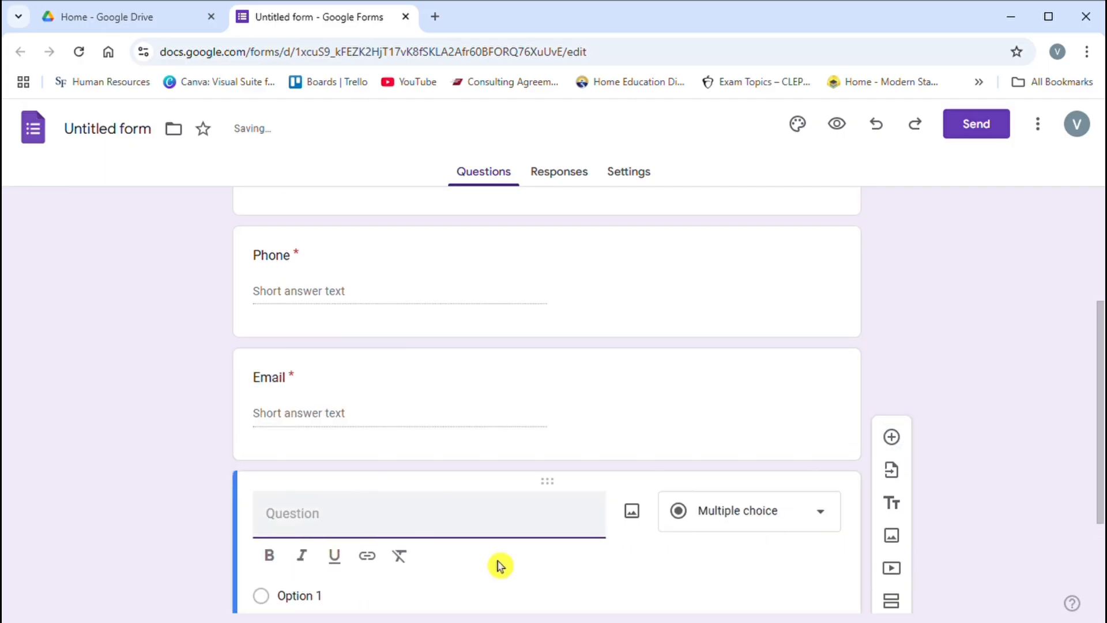
{"action": "type", "text": "Com"}
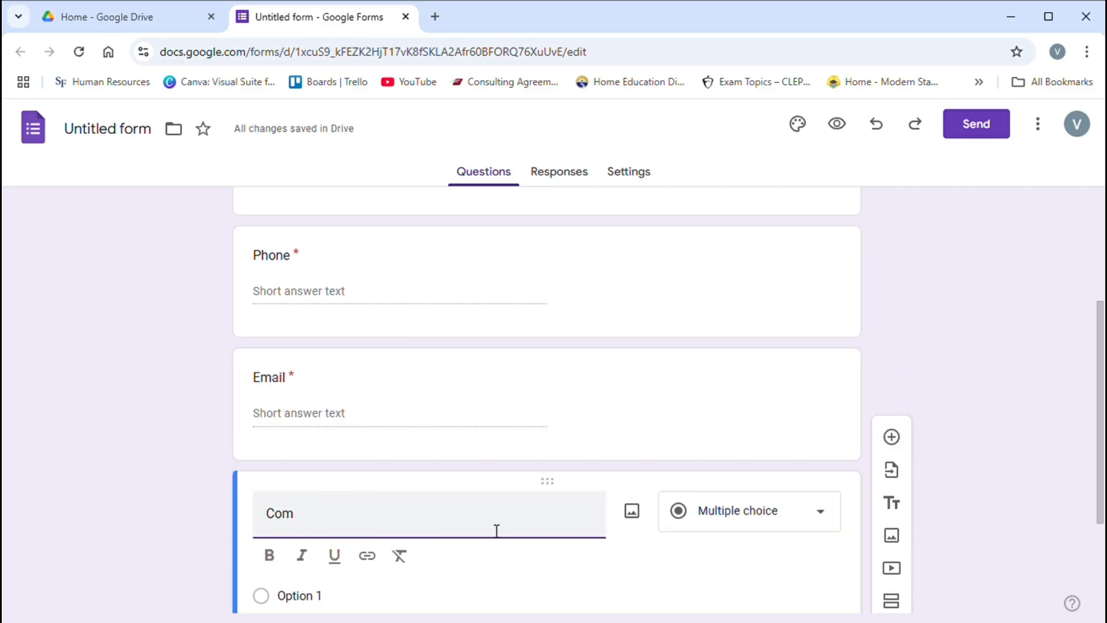
{"action": "type", "text": "pany"}
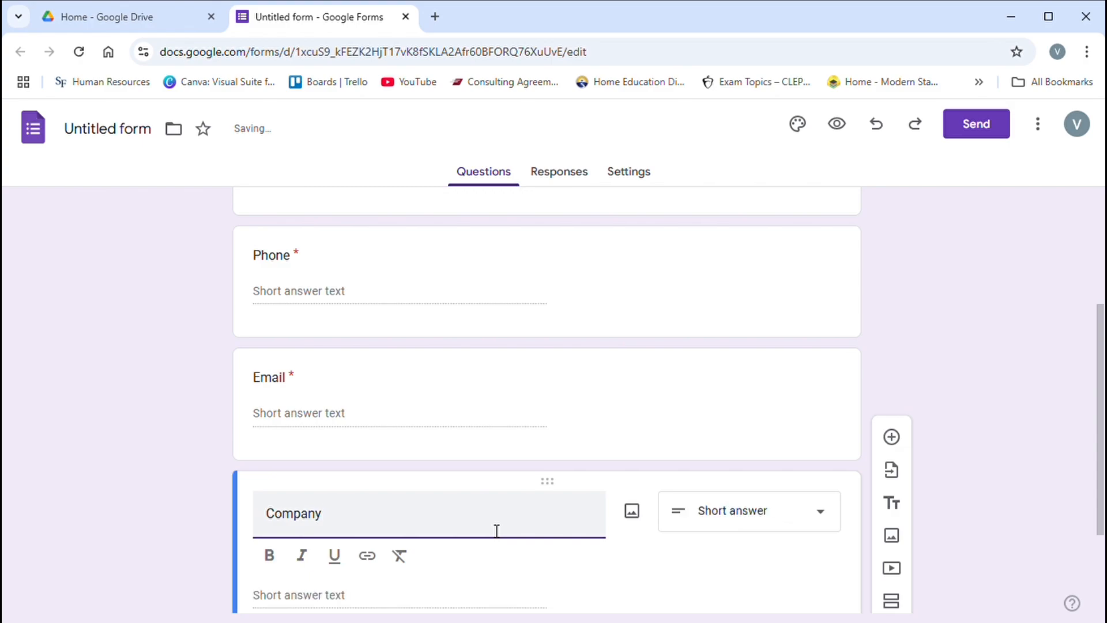
{"action": "type", "text": " Name"}
{"action": "scroll", "coordinate": [820, 486], "scroll_direction": "down", "scroll_amount": 3}
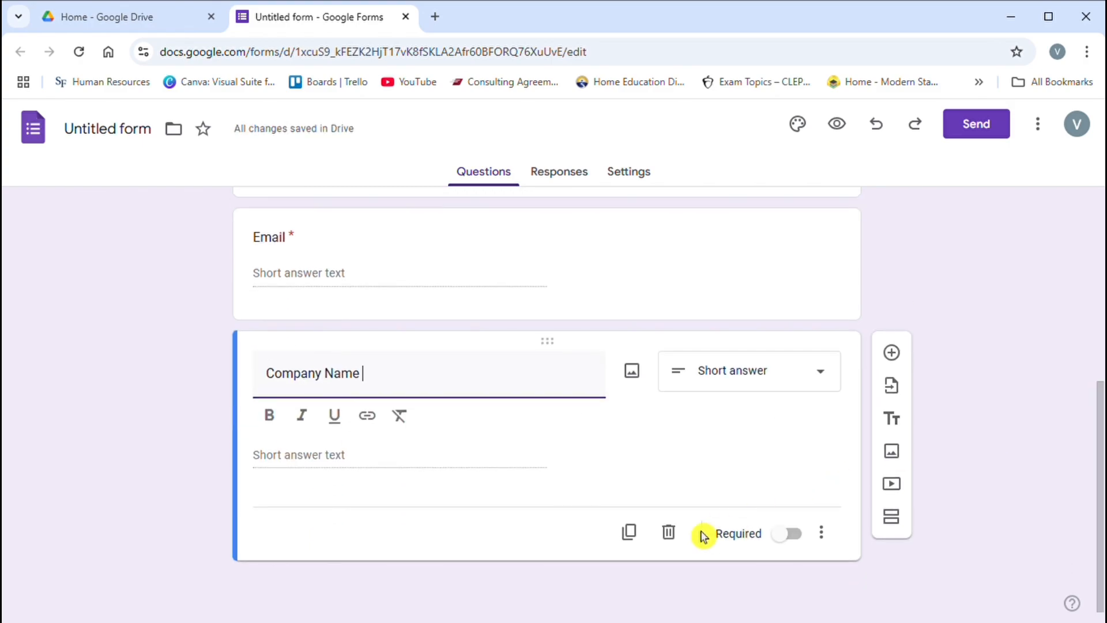
{"action": "left_click", "coordinate": [793, 541]}
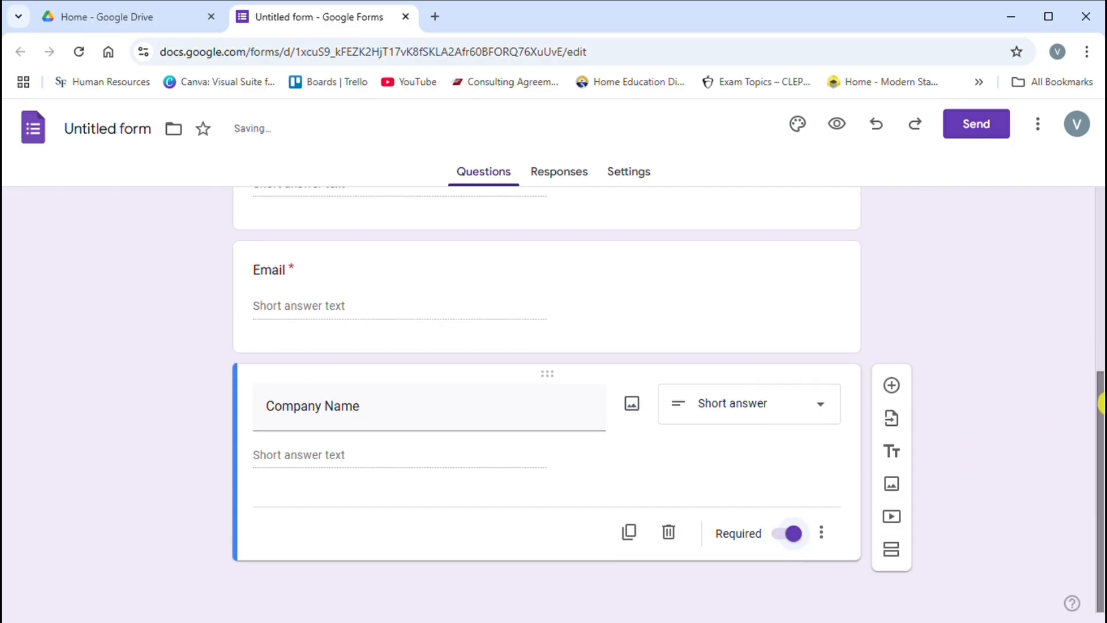
Step: Add a multiple-choice question below Company Name and begin its title with "Can you commit to a"
{"action": "mouse_move", "coordinate": [1099, 401]}
{"action": "left_mouse_down"}
{"action": "mouse_move", "coordinate": [1089, 227]}
{"action": "mouse_move", "coordinate": [1101, 412]}
{"action": "left_mouse_up"}
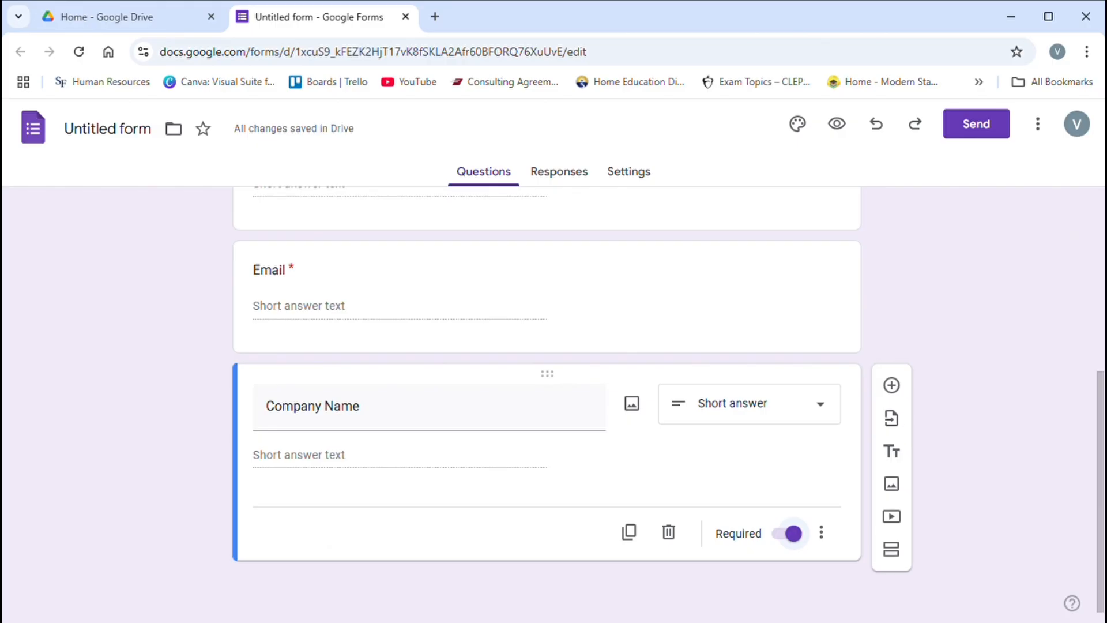
{"action": "left_click", "coordinate": [892, 388]}
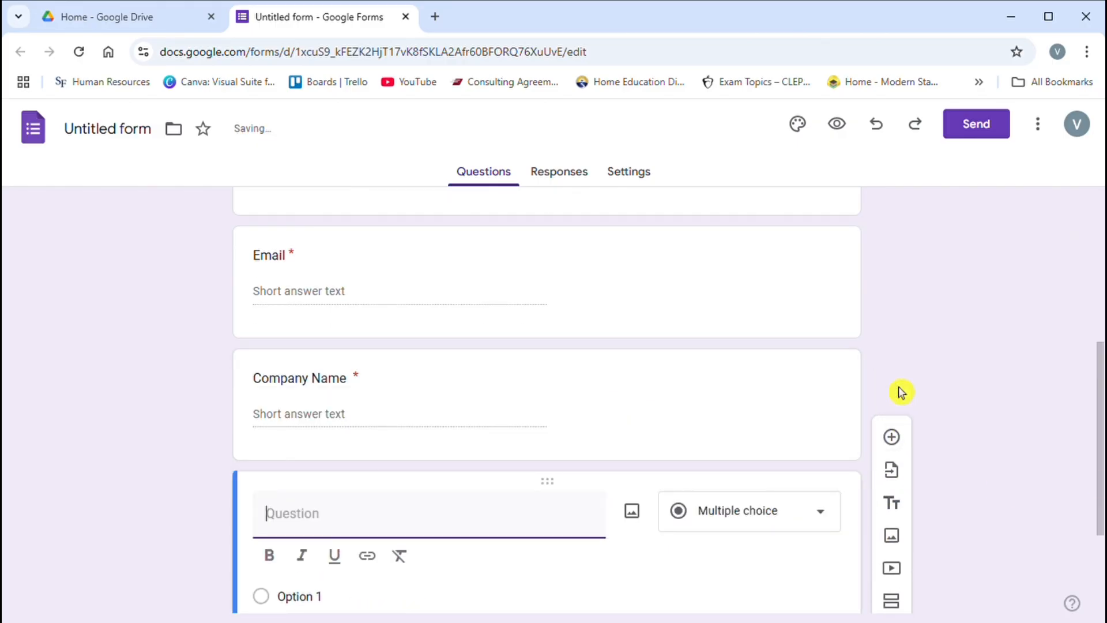
{"action": "type", "text": "Can"}
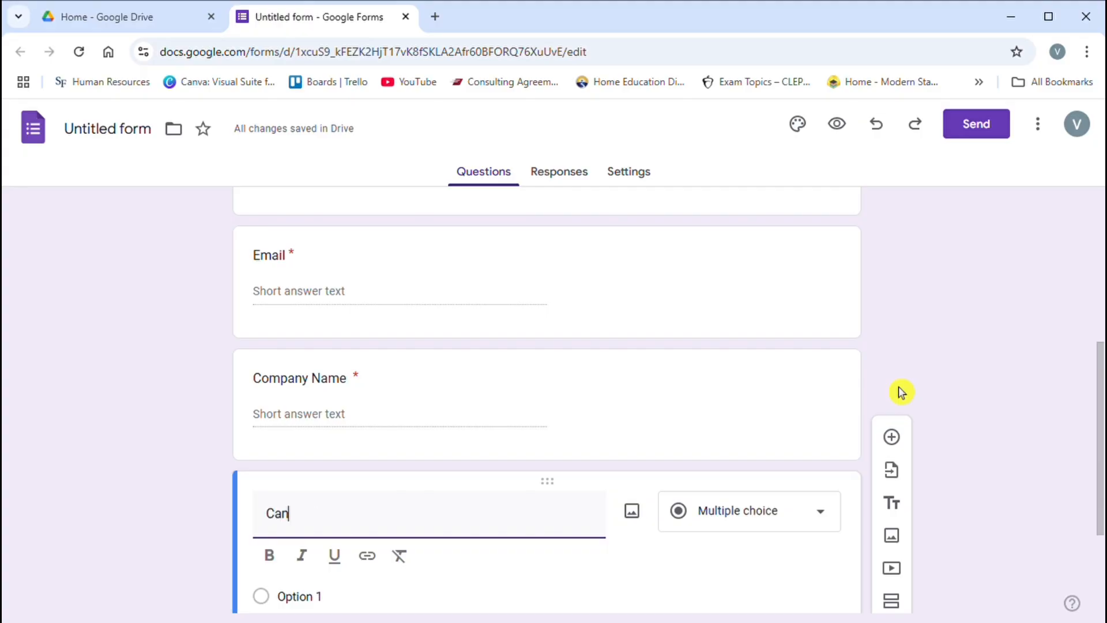
{"action": "type", "text": " you commit to "}
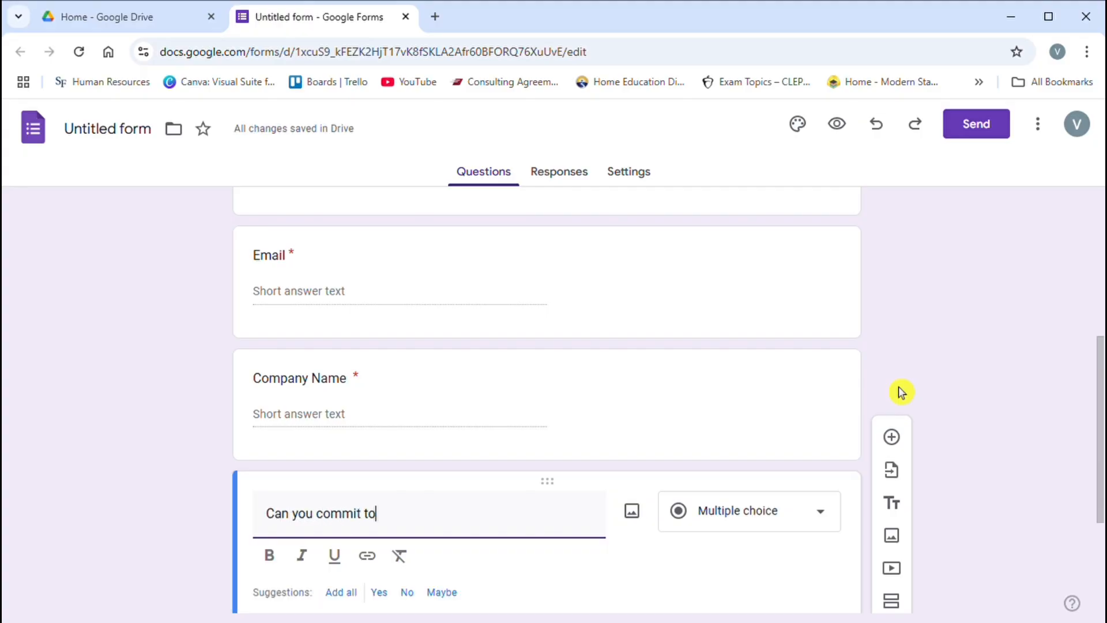
{"action": "type", "text": "a "}
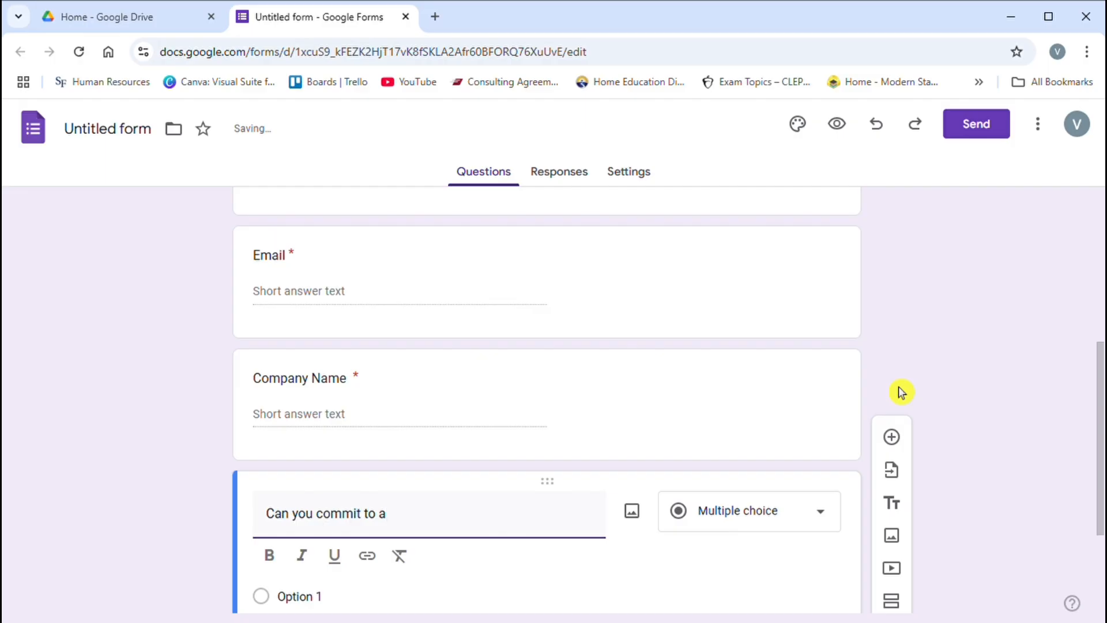
{"action": "type", "text": "budget"}
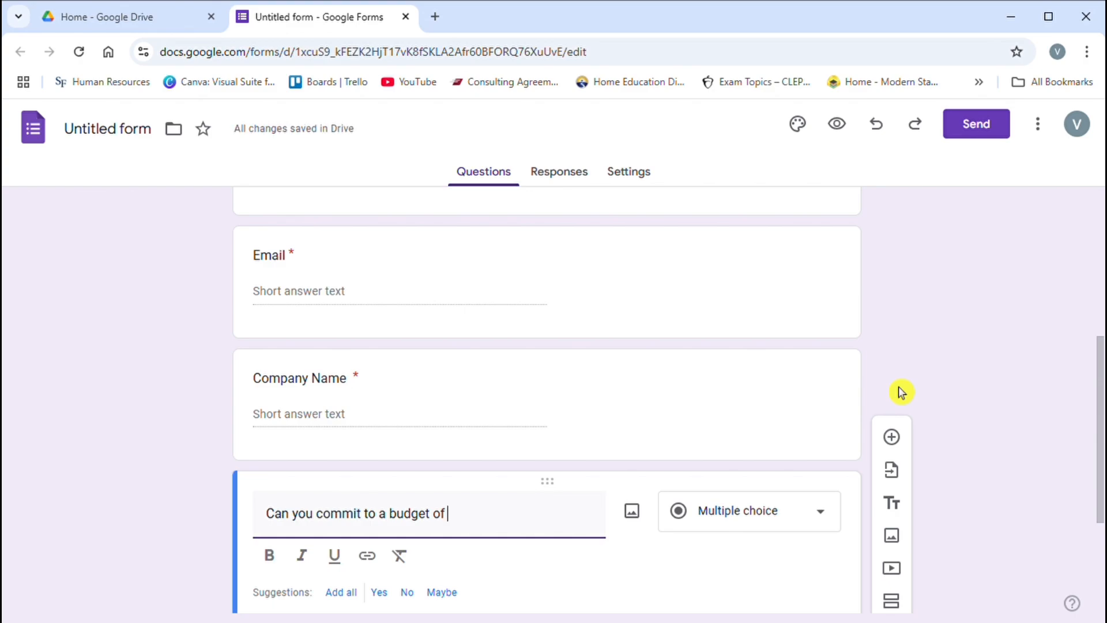
{"action": "type", "text": "of a minimum o"}
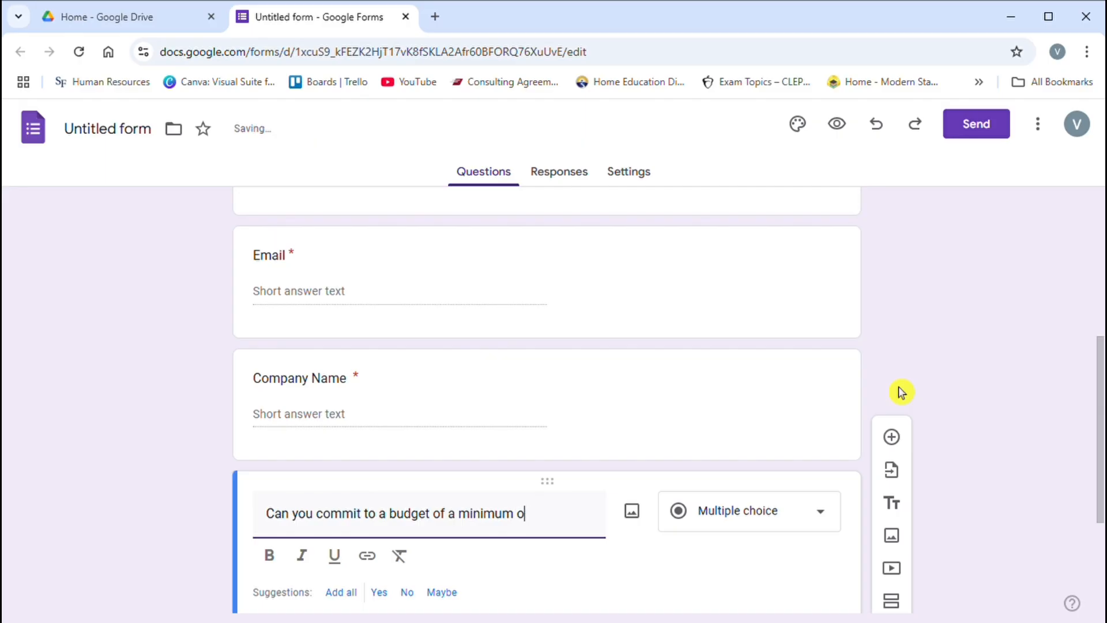
{"action": "key", "text": "BackSpace"}
{"action": "key", "text": "BackSpace"}
{"action": "key", "text": "BackSpace"}
{"action": "key", "text": "BackSpace"}
{"action": "key", "text": "BackSpace"}
{"action": "key", "text": "BackSpace"}
{"action": "key", "text": "BackSpace"}
{"action": "key", "text": "BackSpace"}
{"action": "key", "text": "BackSpace"}
{"action": "key", "text": "BackSpace"}
{"action": "key", "text": "BackSpace"}
{"action": "key", "text": "BackSpace"}
{"action": "key", "text": "BackSpace"}
{"action": "key", "text": "BackSpace"}
{"action": "key", "text": "BackSpace"}
{"action": "key", "text": "BackSpace"}
{"action": "key", "text": "BackSpace"}
{"action": "key", "text": "BackSpace"}
{"action": "key", "text": "BackSpace"}
{"action": "key", "text": "BackSpace"}
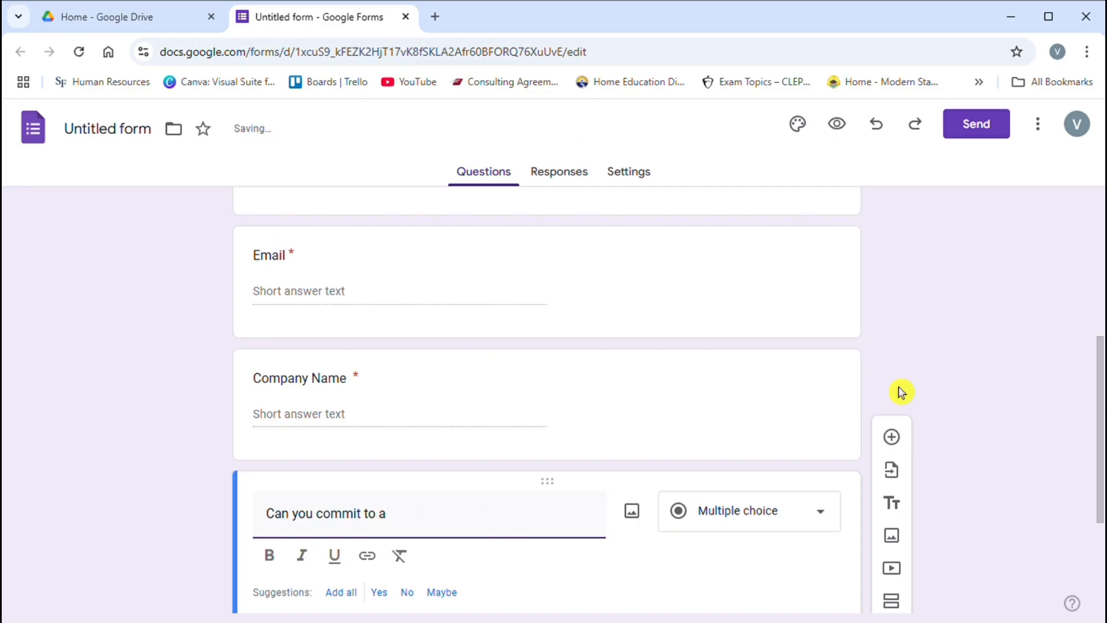
Step: Continue the commitment question's title with "$300 minimum monthly"
{"action": "type", "text": "$300 m"}
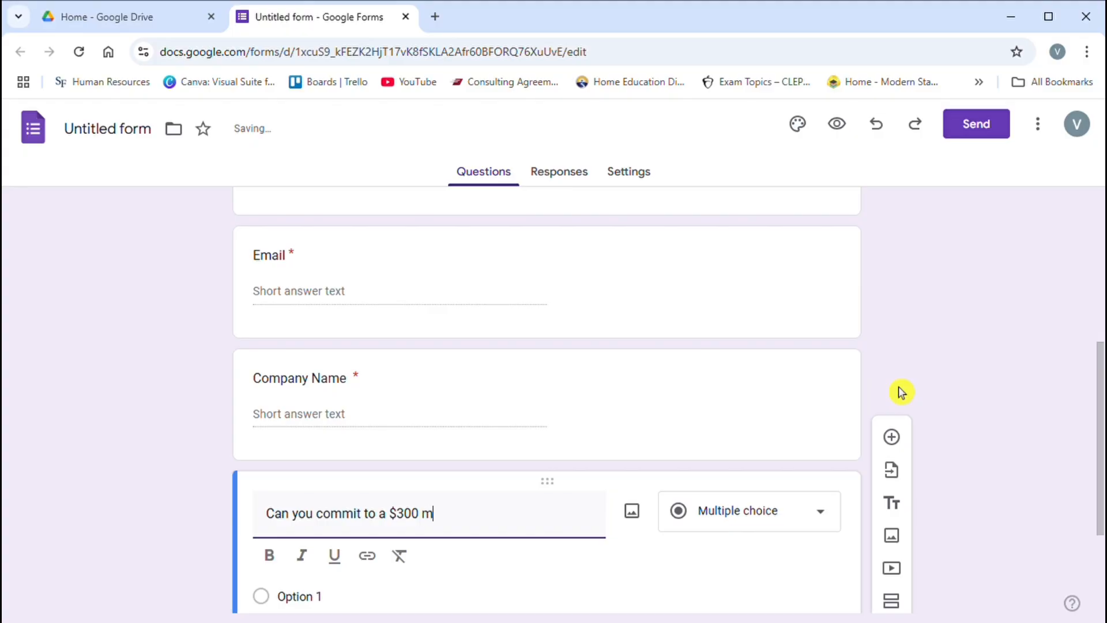
{"action": "type", "text": "inimum"}
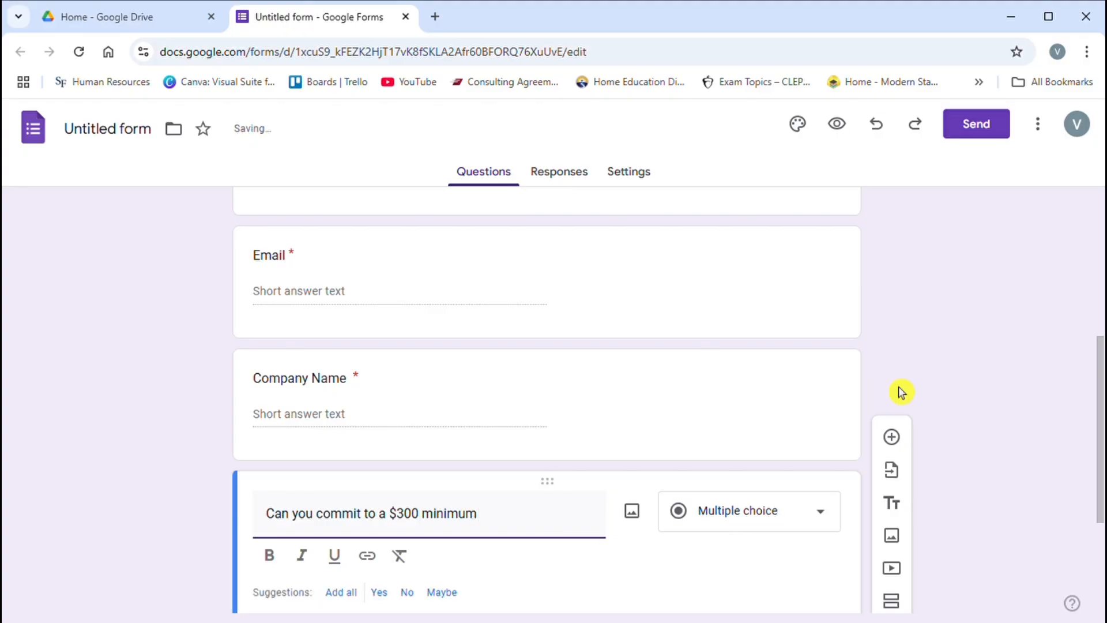
{"action": "type", "text": " monthly"}
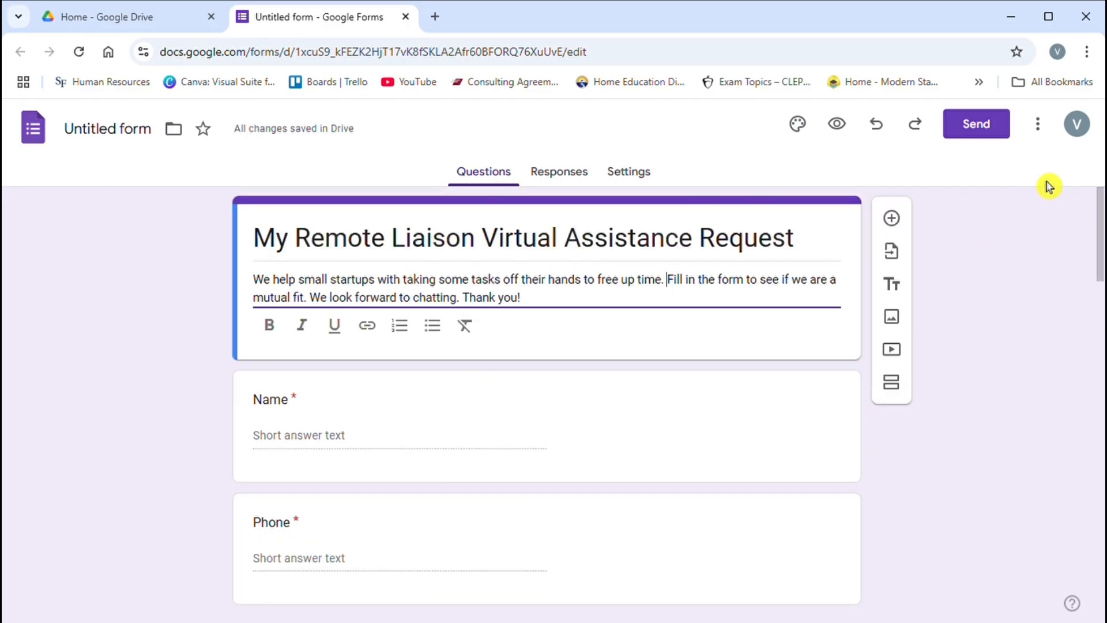
Step: Set the form theme's header font to Great Vibes, finding it among the additional fonts by searching for "Great"
{"action": "left_click", "coordinate": [810, 124]}
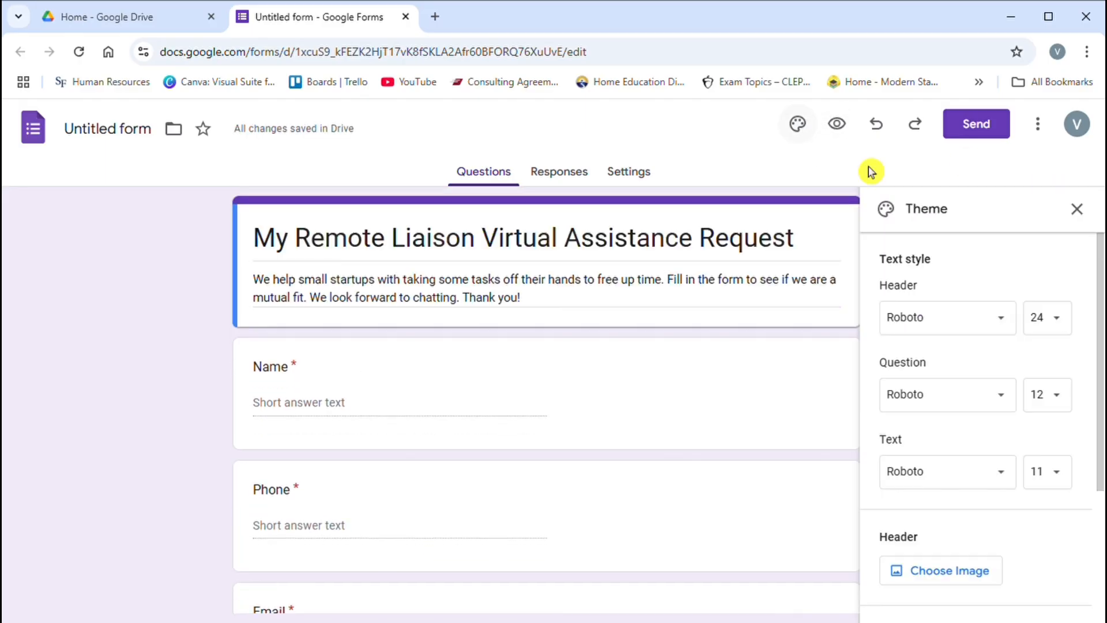
{"action": "left_click", "coordinate": [1009, 331]}
{"action": "left_click_drag", "start_coordinate": [1081, 504], "coordinate": [1073, 563]}
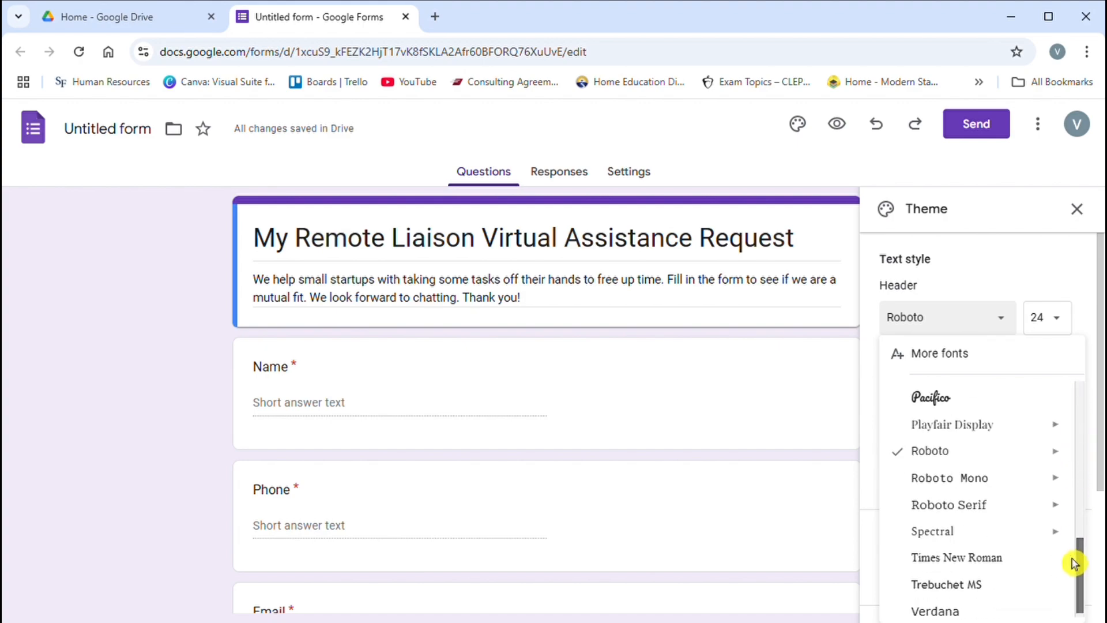
{"action": "left_click", "coordinate": [940, 356]}
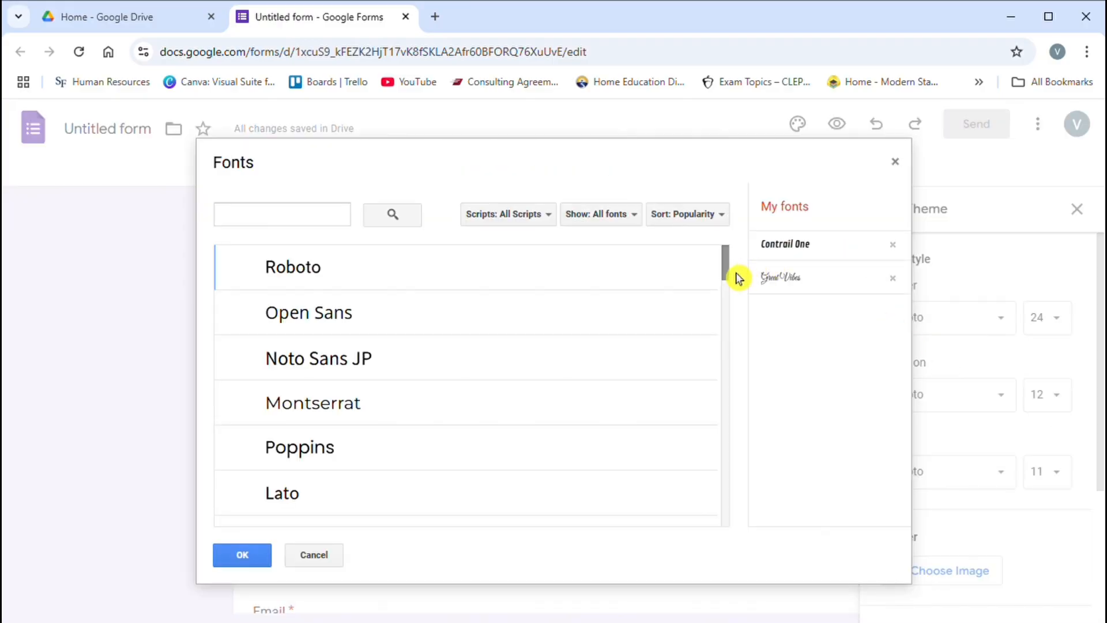
{"action": "left_click", "coordinate": [540, 215]}
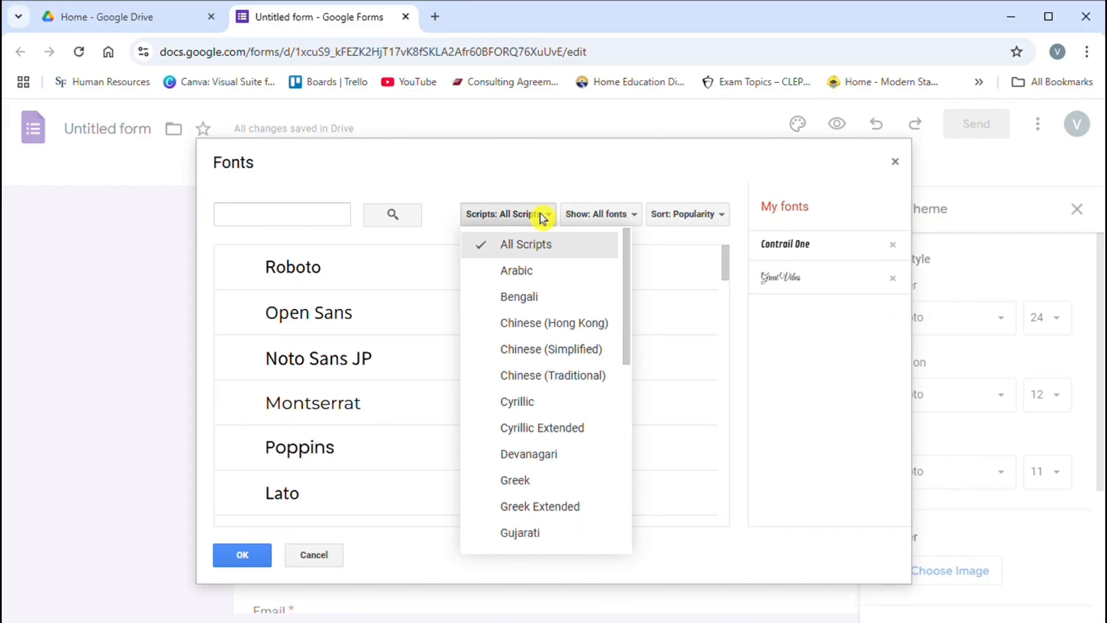
{"action": "left_click", "coordinate": [538, 258]}
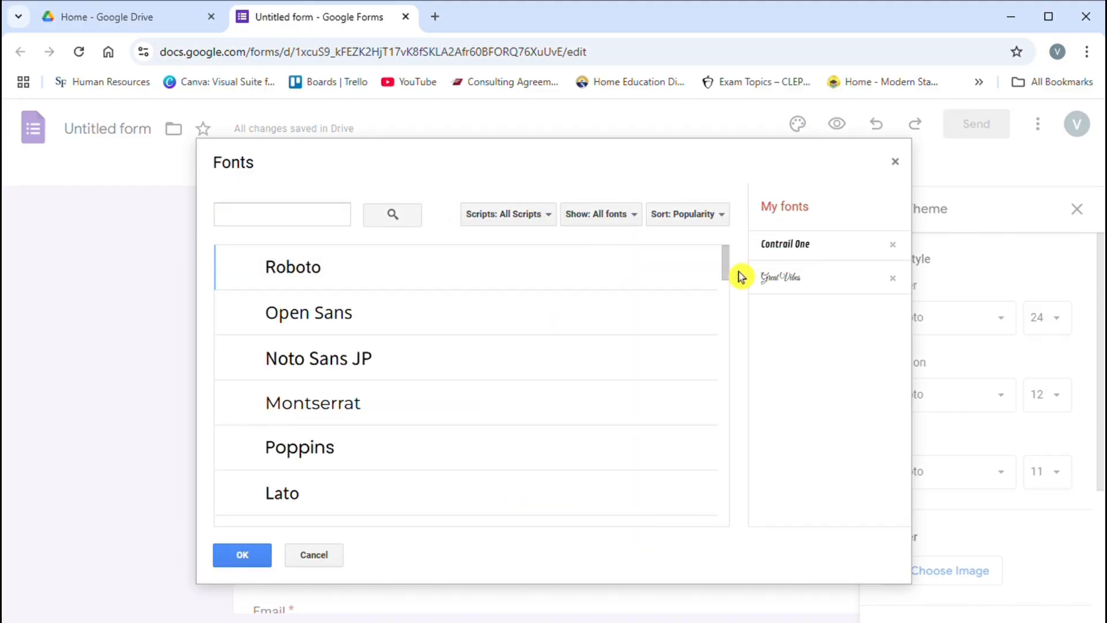
{"action": "left_click_drag", "start_coordinate": [736, 272], "coordinate": [734, 296]}
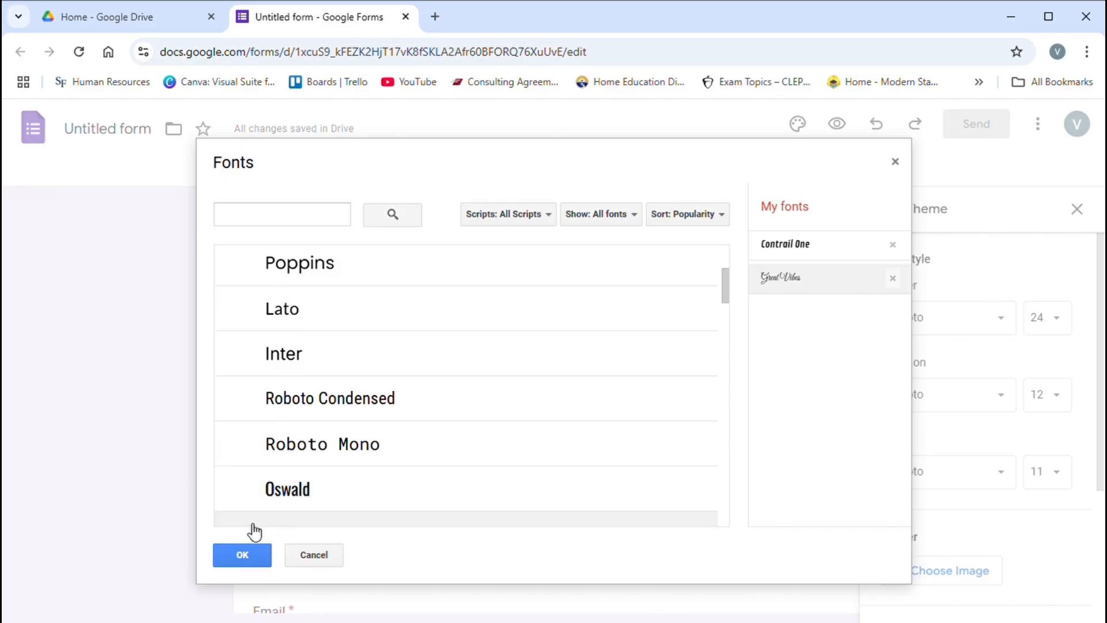
{"action": "left_click", "coordinate": [329, 223]}
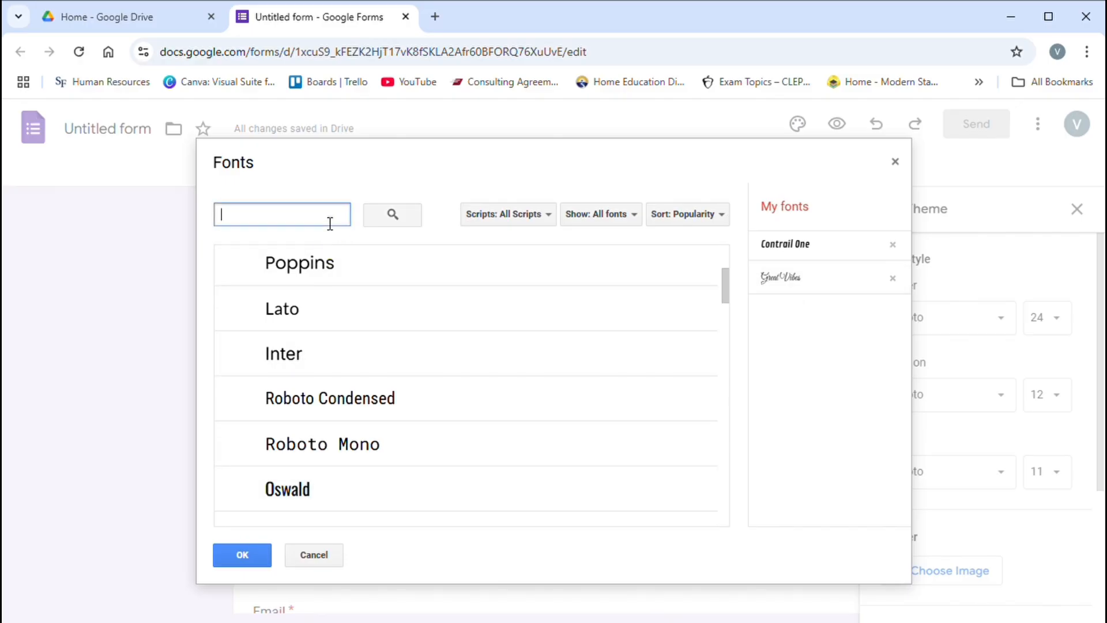
{"action": "type", "text": "Great"}
{"action": "left_click", "coordinate": [323, 282]}
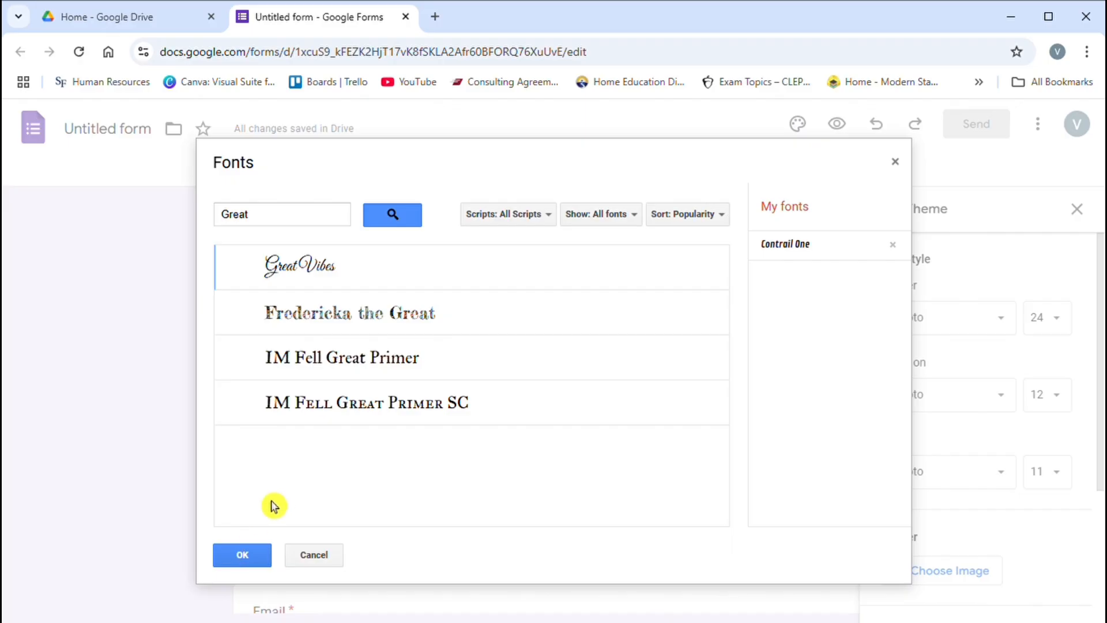
{"action": "left_click", "coordinate": [257, 559]}
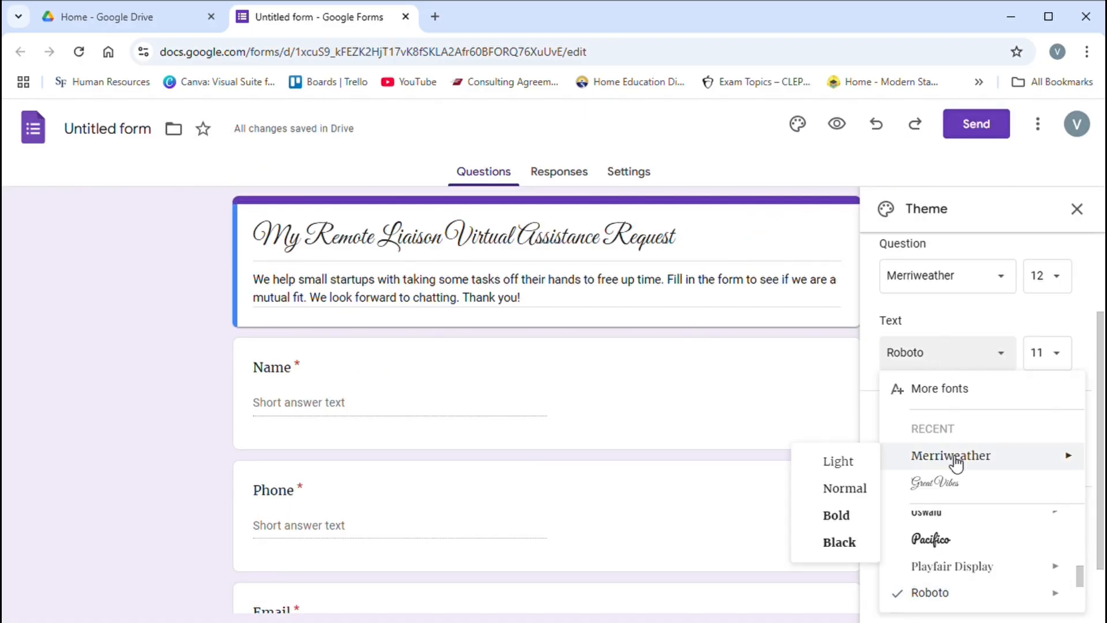
Step: Set the theme's text font to Merriweather and close the theme settings
{"action": "left_click", "coordinate": [954, 462]}
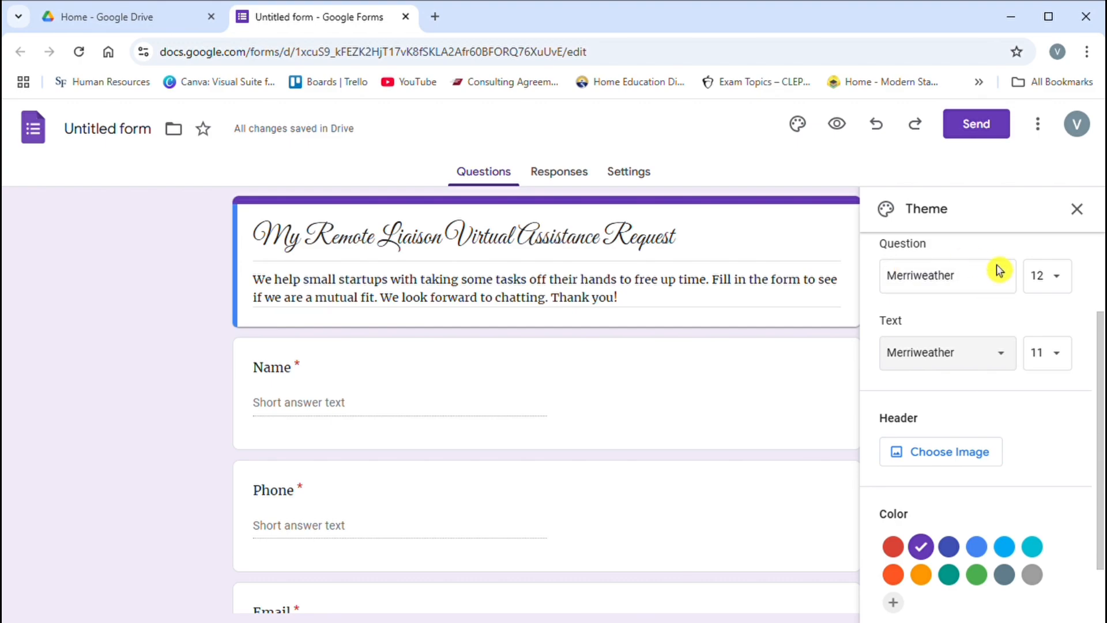
{"action": "left_click", "coordinate": [1078, 216]}
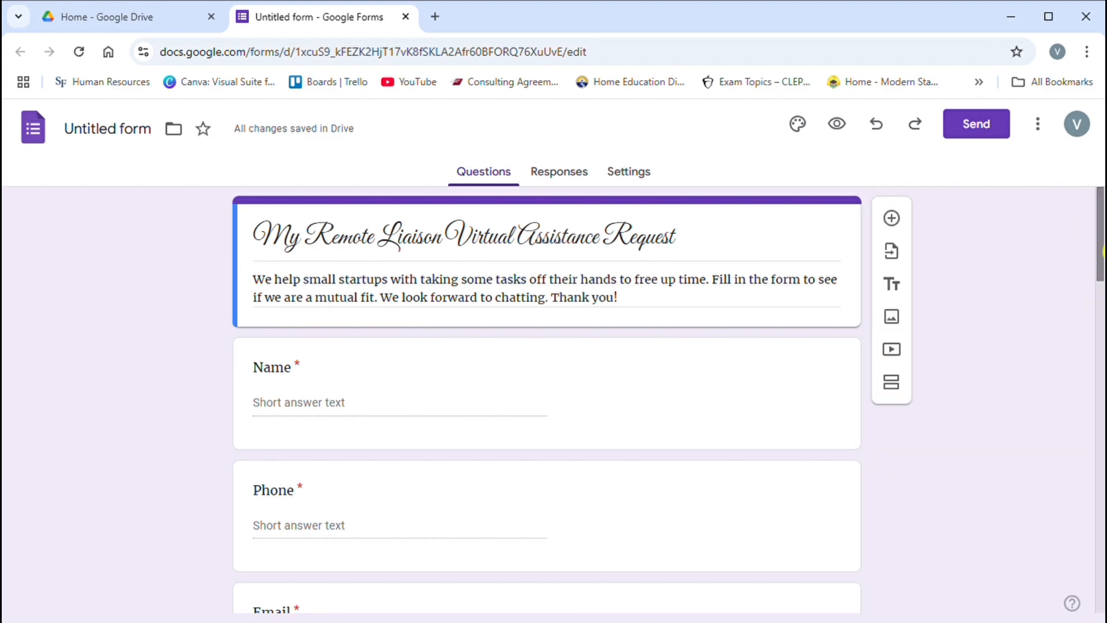
{"action": "mouse_move", "coordinate": [1101, 234]}
{"action": "left_mouse_down"}
{"action": "mouse_move", "coordinate": [1101, 249]}
{"action": "mouse_move", "coordinate": [1102, 235]}
{"action": "left_mouse_up"}
Step: Switch to Google Drive, open the My Remote Liaison site and examine the text colour of its "My Remote Liaison" title
{"action": "left_click", "coordinate": [168, 23]}
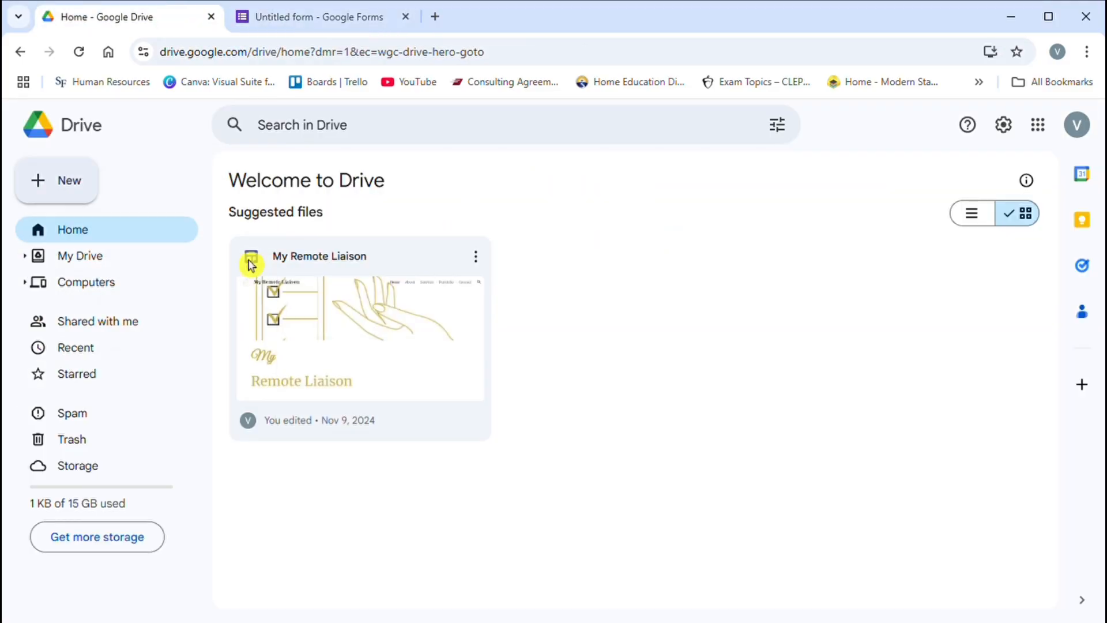
{"action": "double_click", "coordinate": [342, 398]}
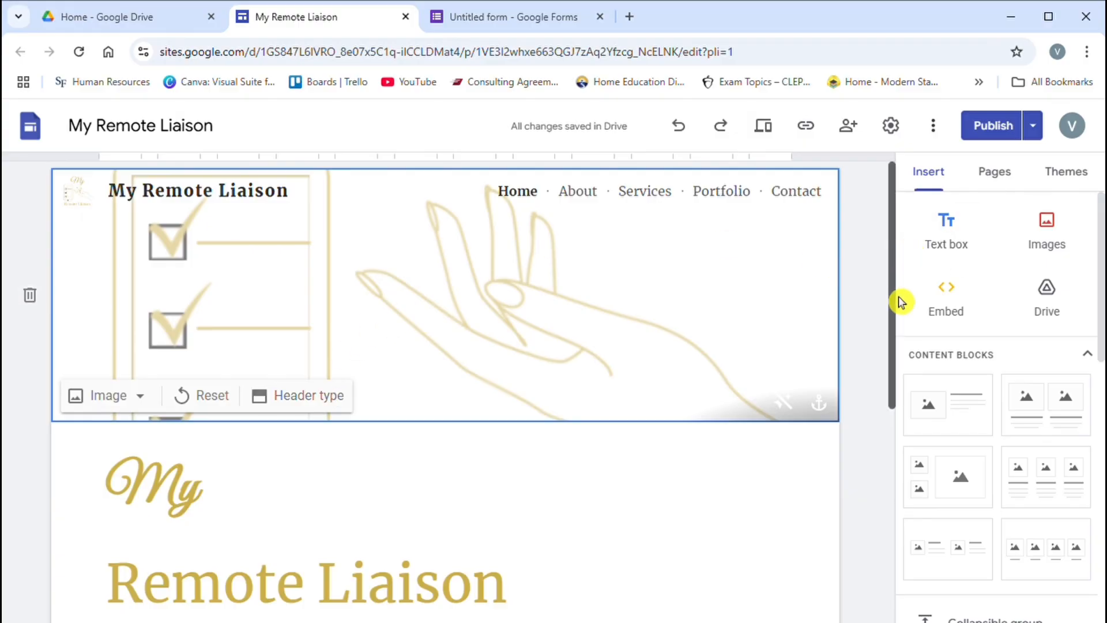
{"action": "scroll", "coordinate": [894, 371], "scroll_direction": "down", "scroll_amount": 4}
{"action": "left_click", "coordinate": [514, 358]}
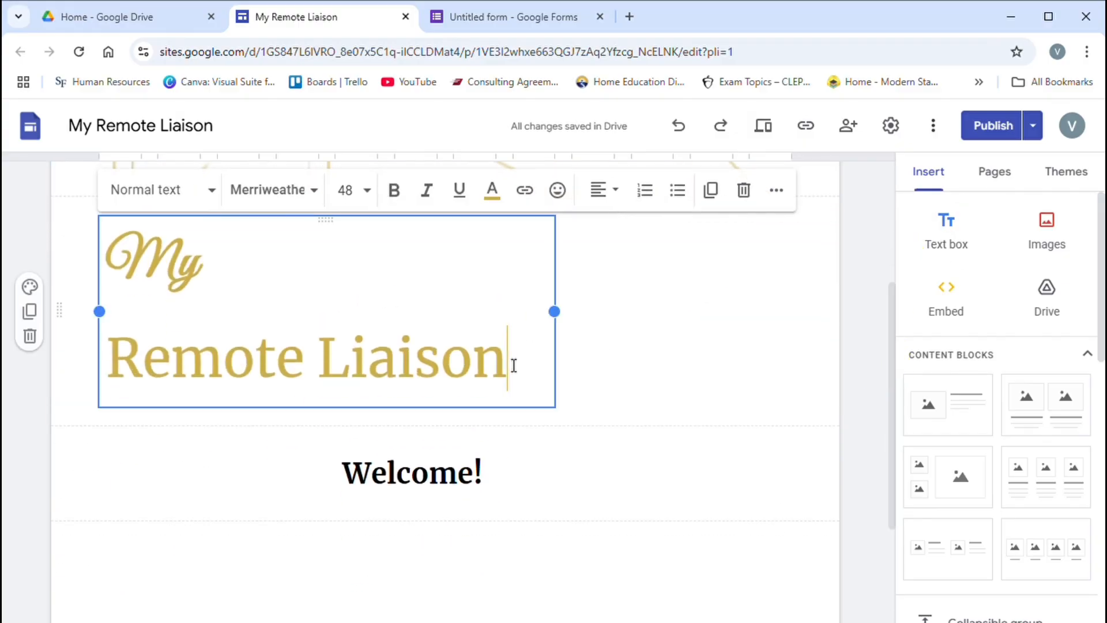
{"action": "left_click", "coordinate": [520, 33]}
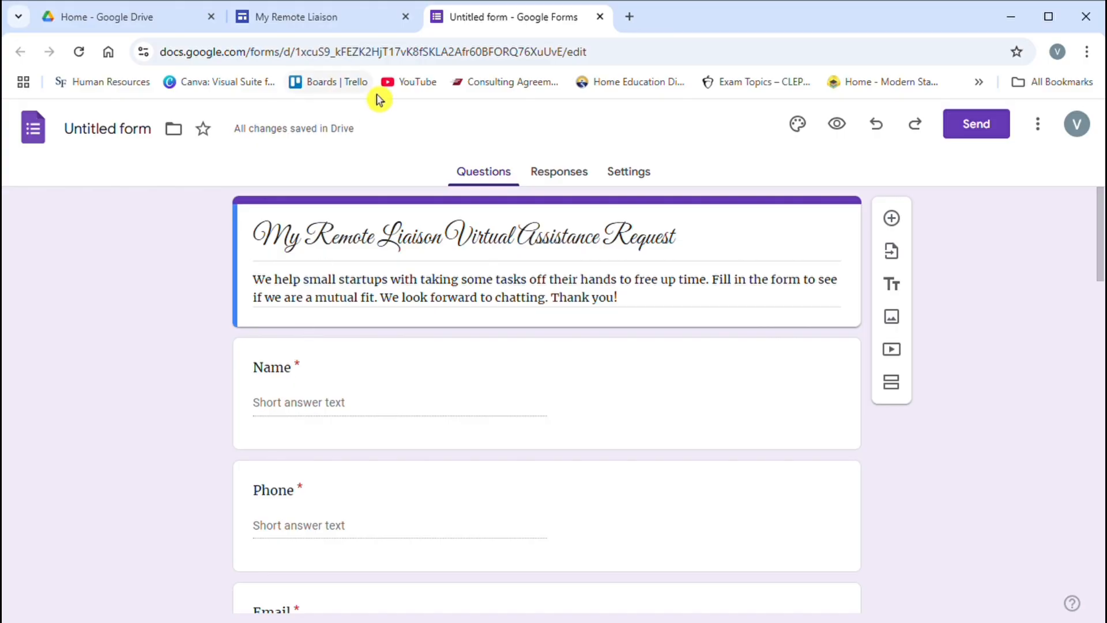
{"action": "left_click", "coordinate": [367, 26]}
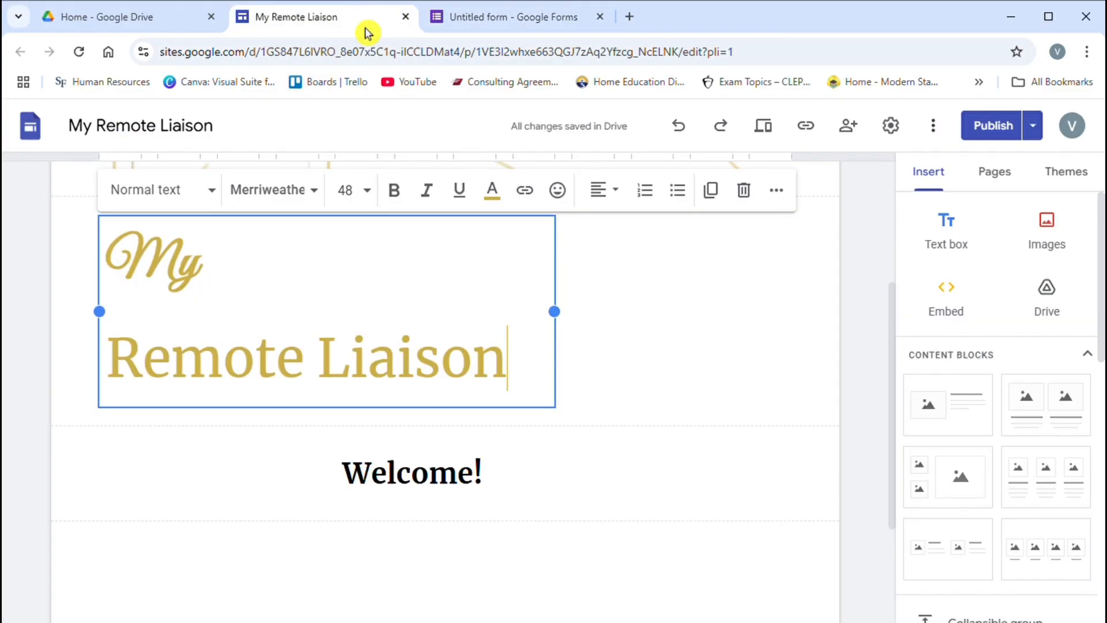
{"action": "left_click", "coordinate": [494, 195]}
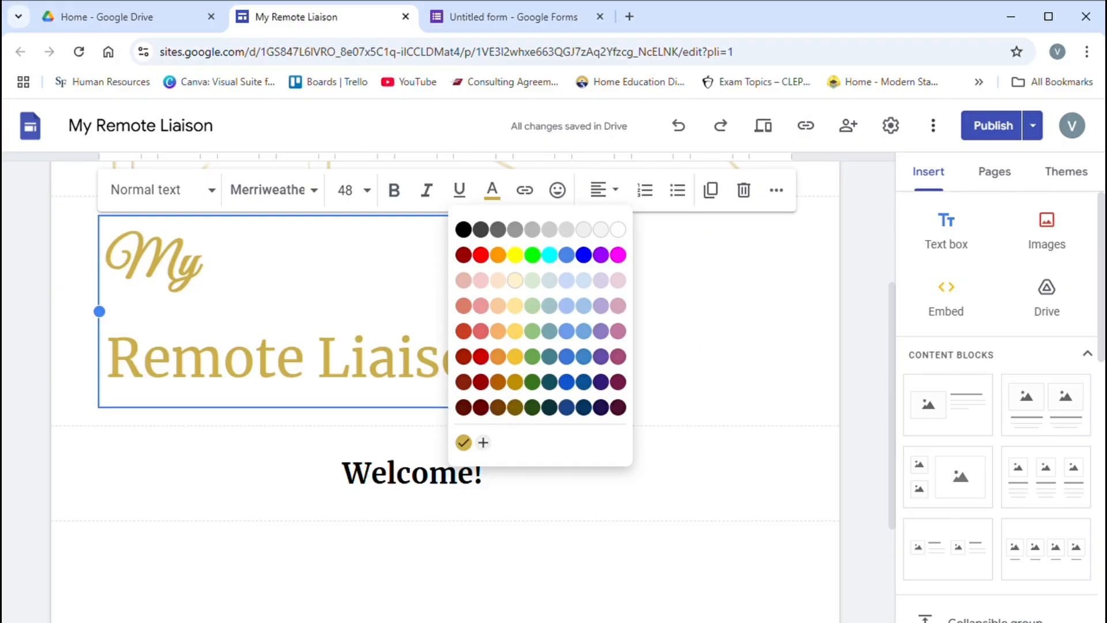
Step: Return to the form in Google Forms and name the file "My Remote Liaison Virtual Assistance Request"
{"action": "left_click", "coordinate": [548, 16]}
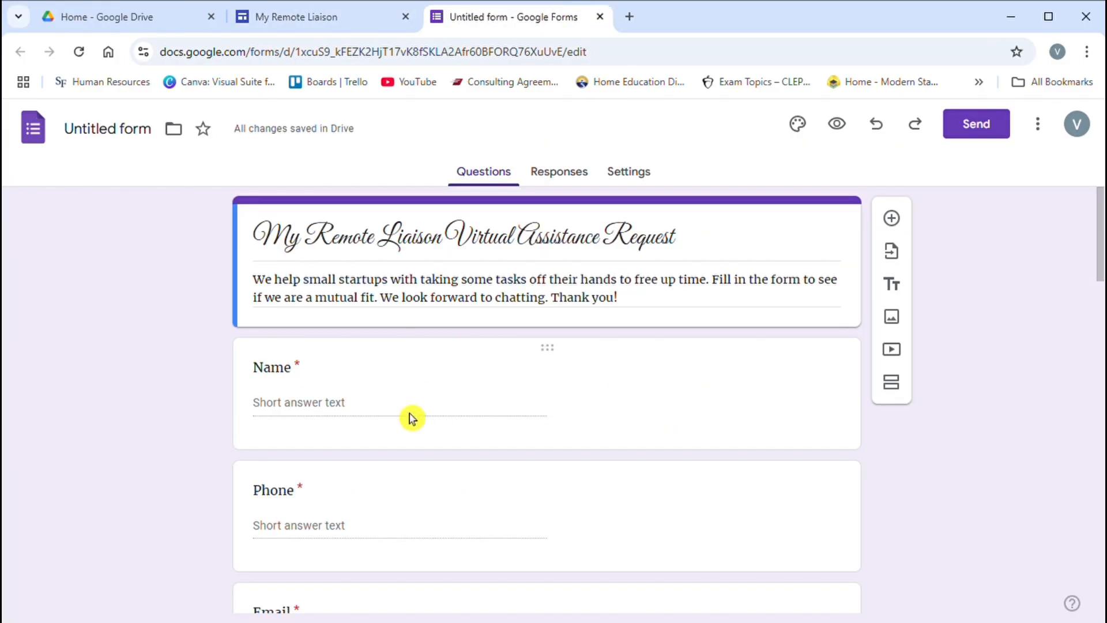
{"action": "left_click", "coordinate": [349, 387]}
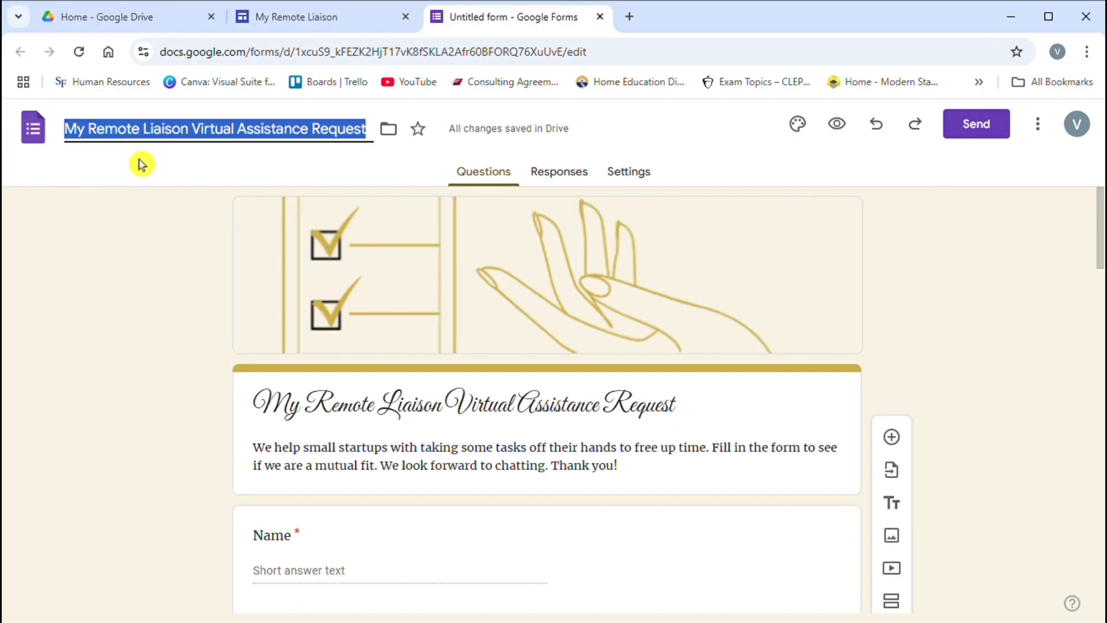
{"action": "left_click", "coordinate": [143, 171]}
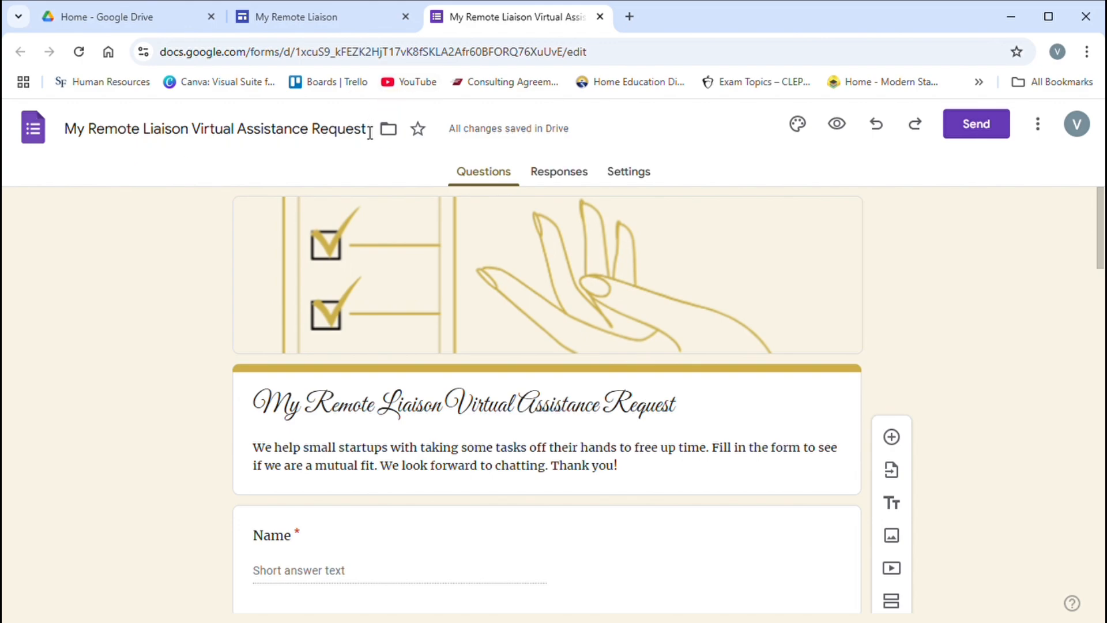
Step: Rename the form file as "My Remote Liaison VA Request"
{"action": "left_click_drag", "start_coordinate": [370, 128], "coordinate": [76, 132]}
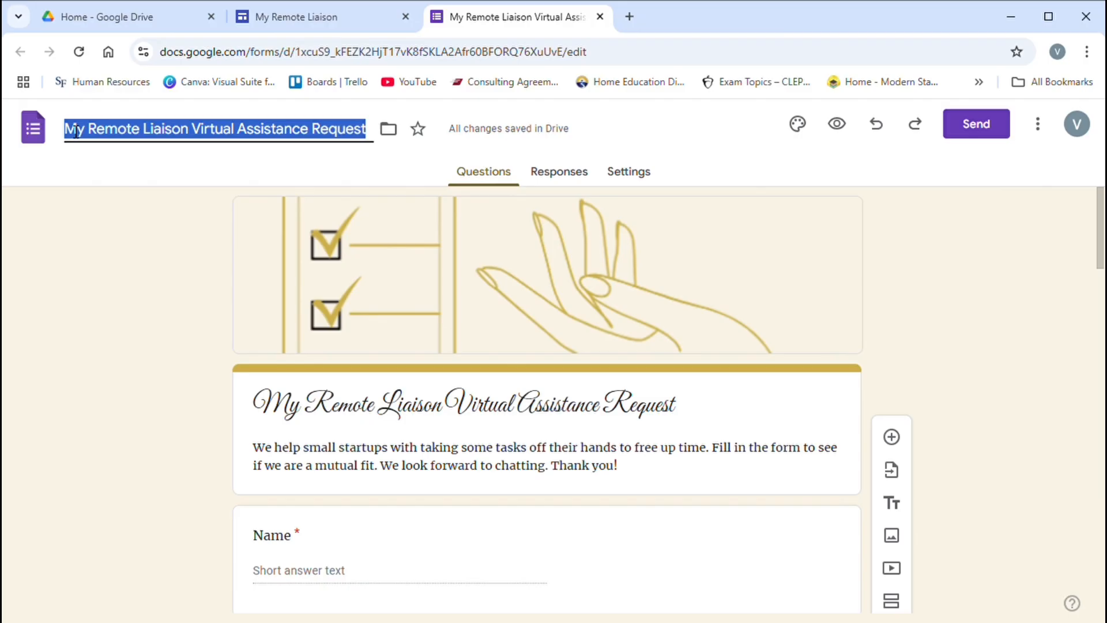
{"action": "type", "text": "My"}
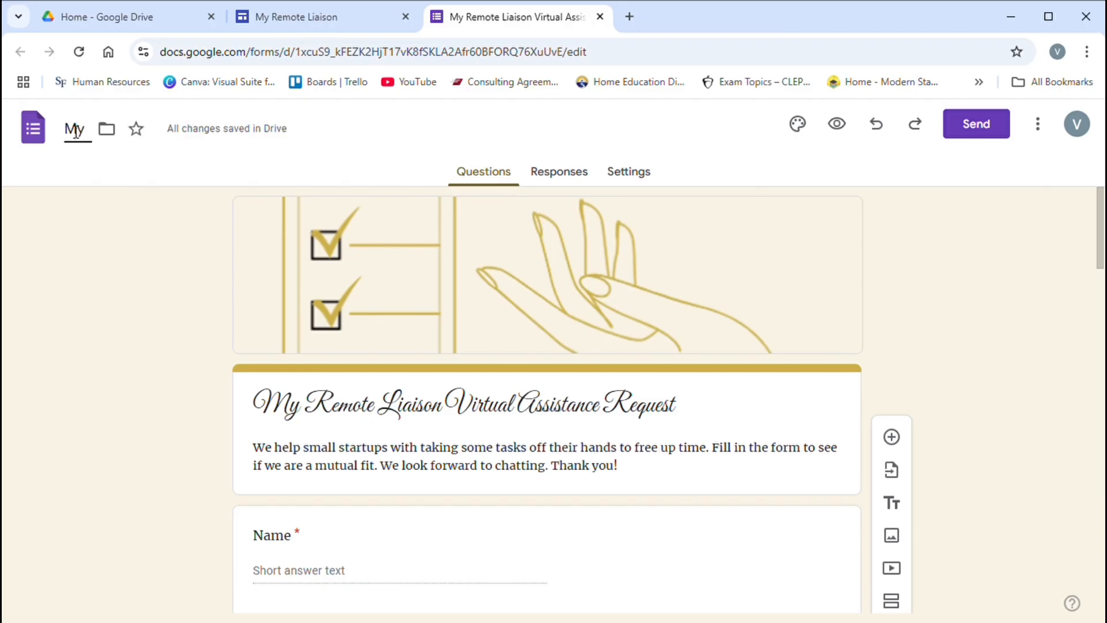
{"action": "type", "text": " Remot"}
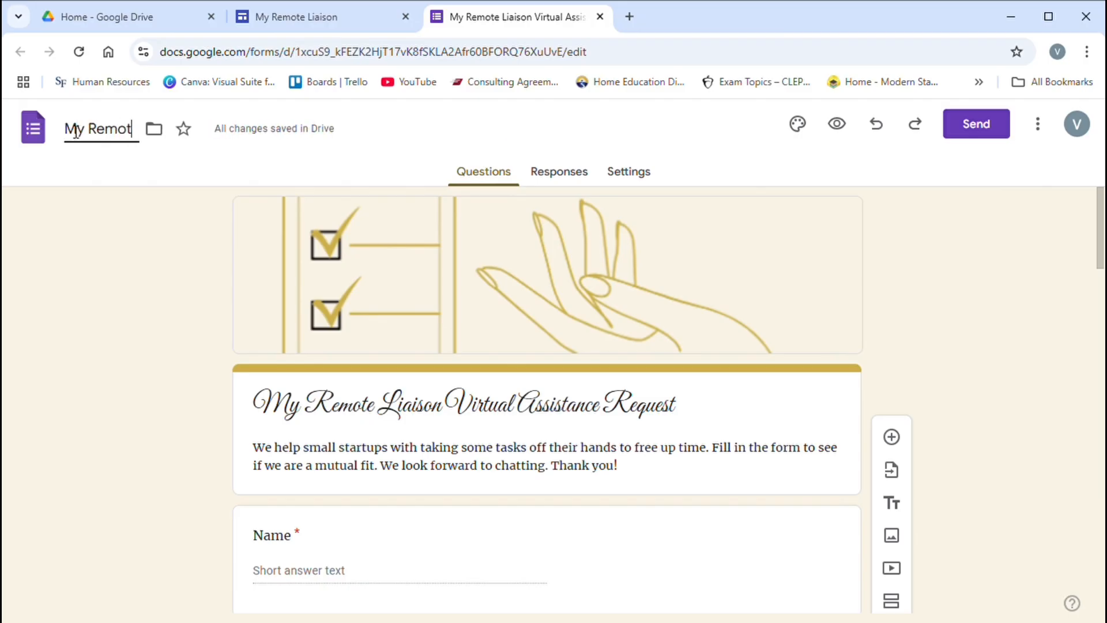
{"action": "type", "text": "e Lia"}
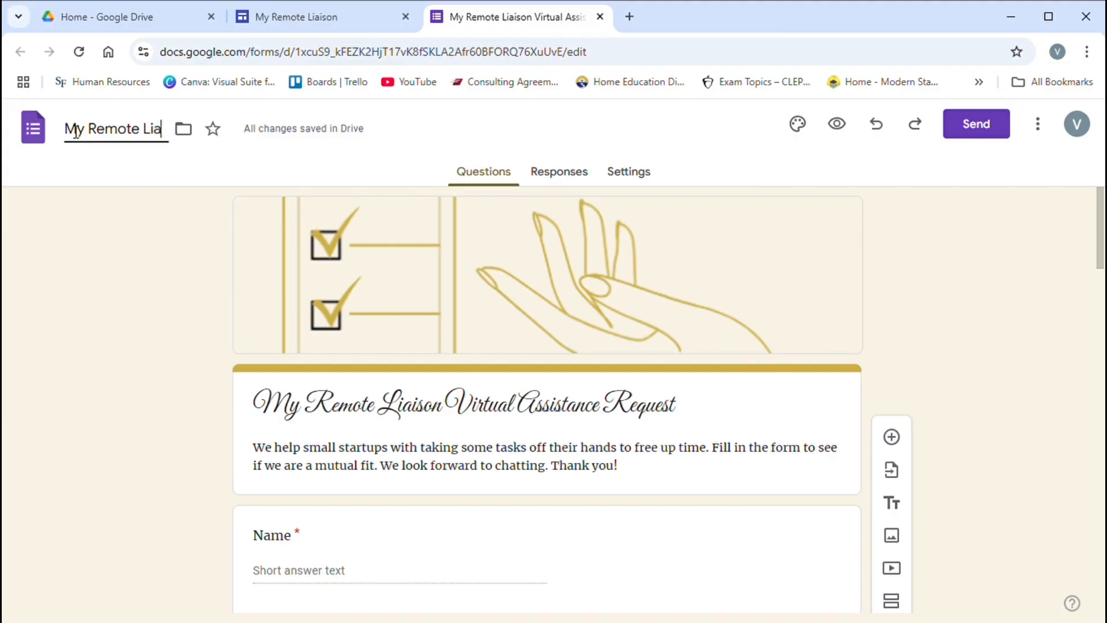
{"action": "type", "text": "ison VA"}
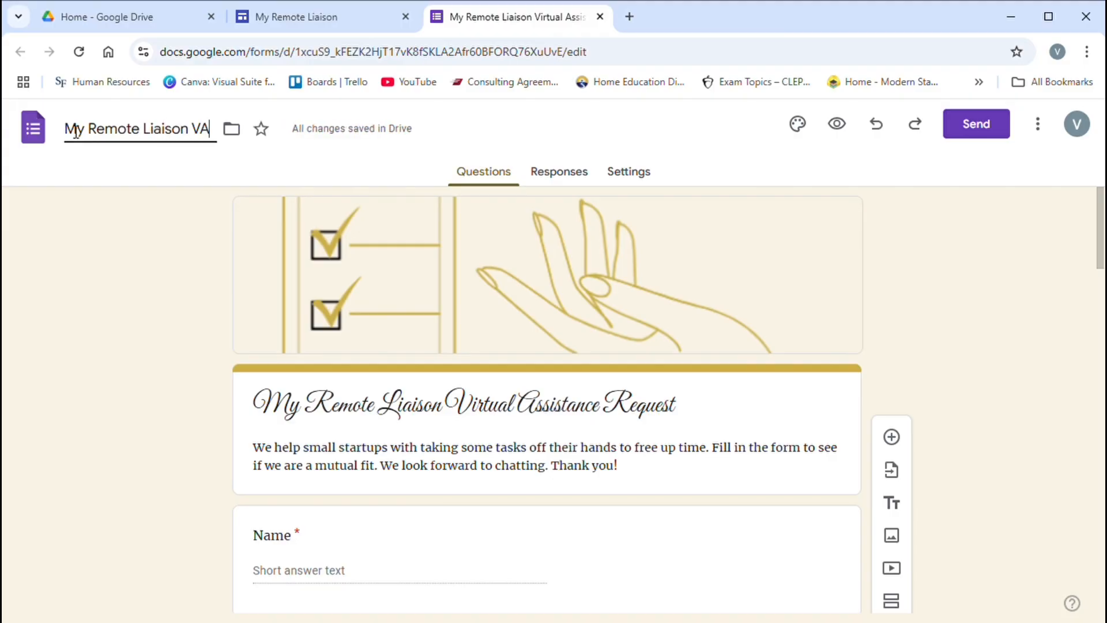
{"action": "type", "text": " Request"}
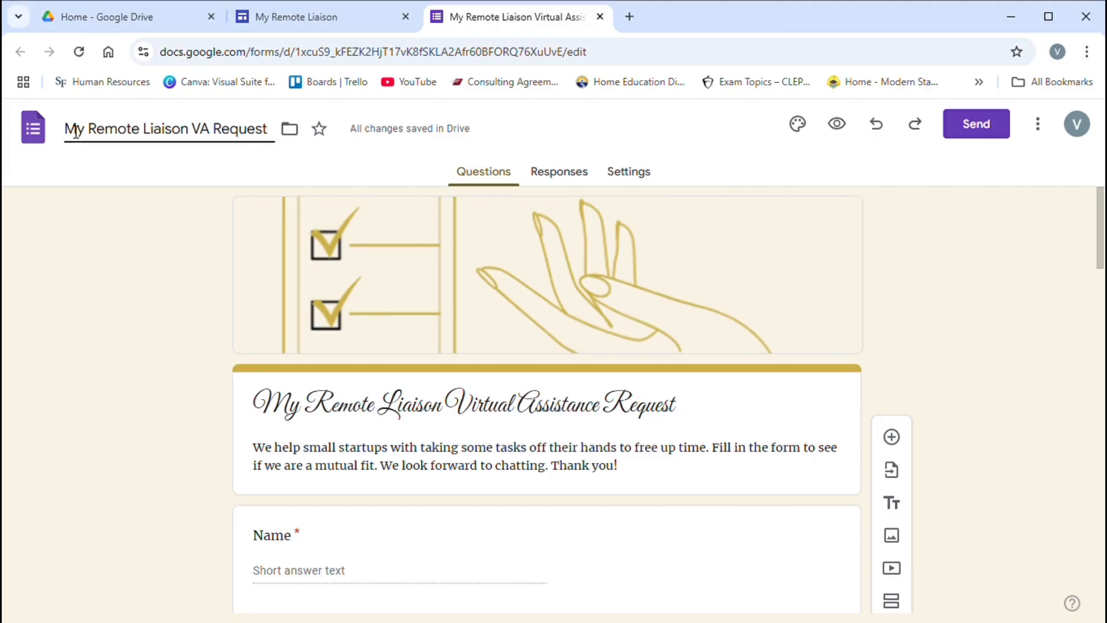
Step: Link the form's responses to a new spreadsheet, dismiss the dropdown chips tip and close the spreadsheet
{"action": "left_click", "coordinate": [559, 172]}
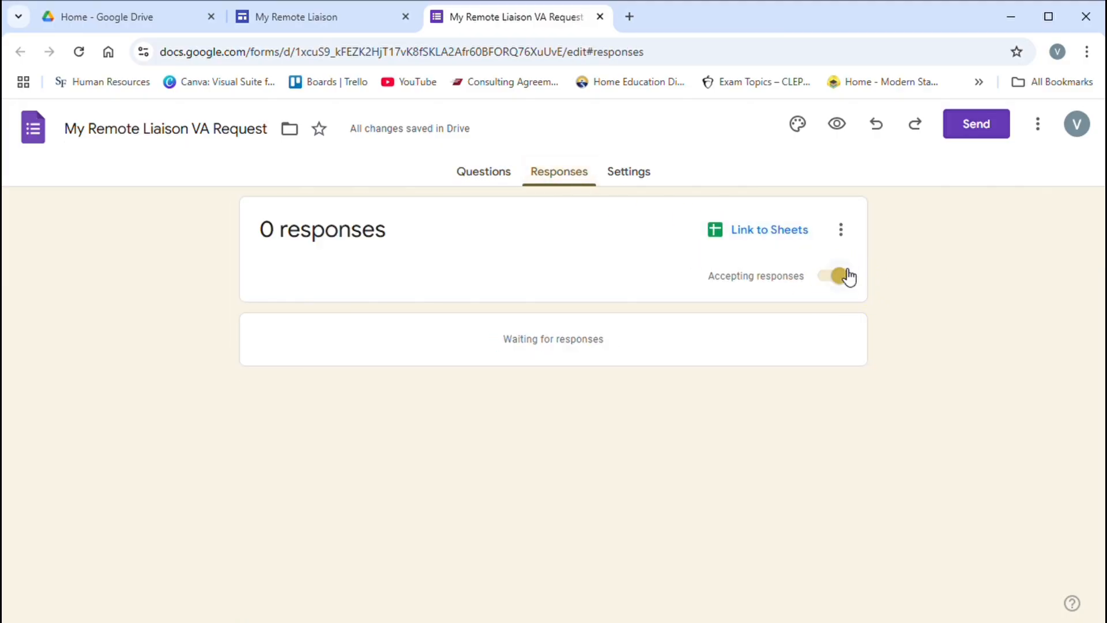
{"action": "left_click", "coordinate": [849, 238]}
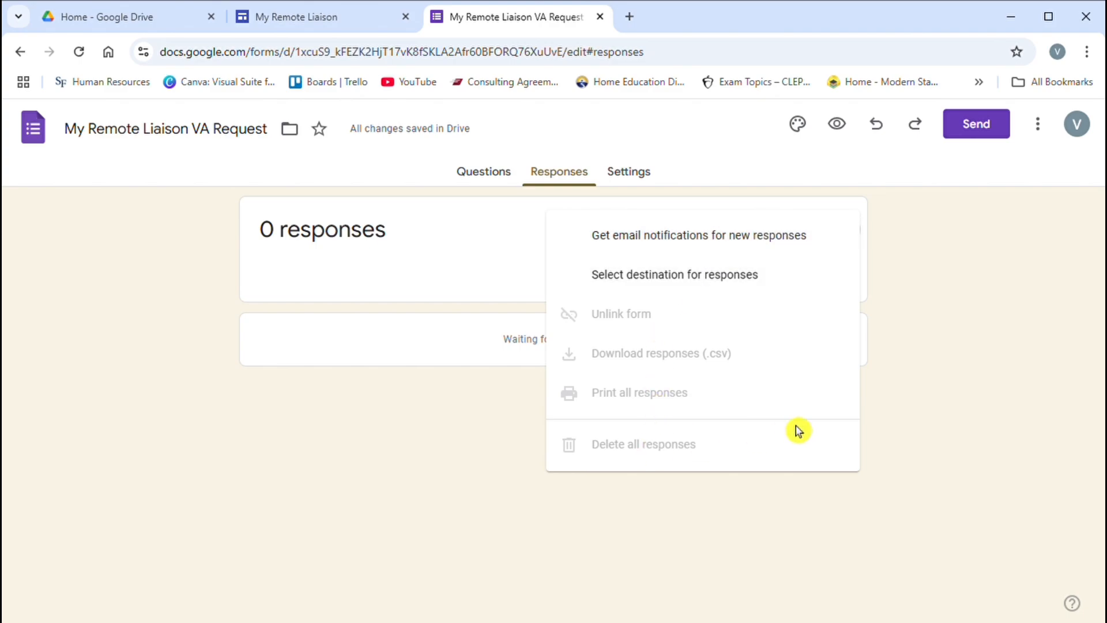
{"action": "left_click", "coordinate": [937, 379]}
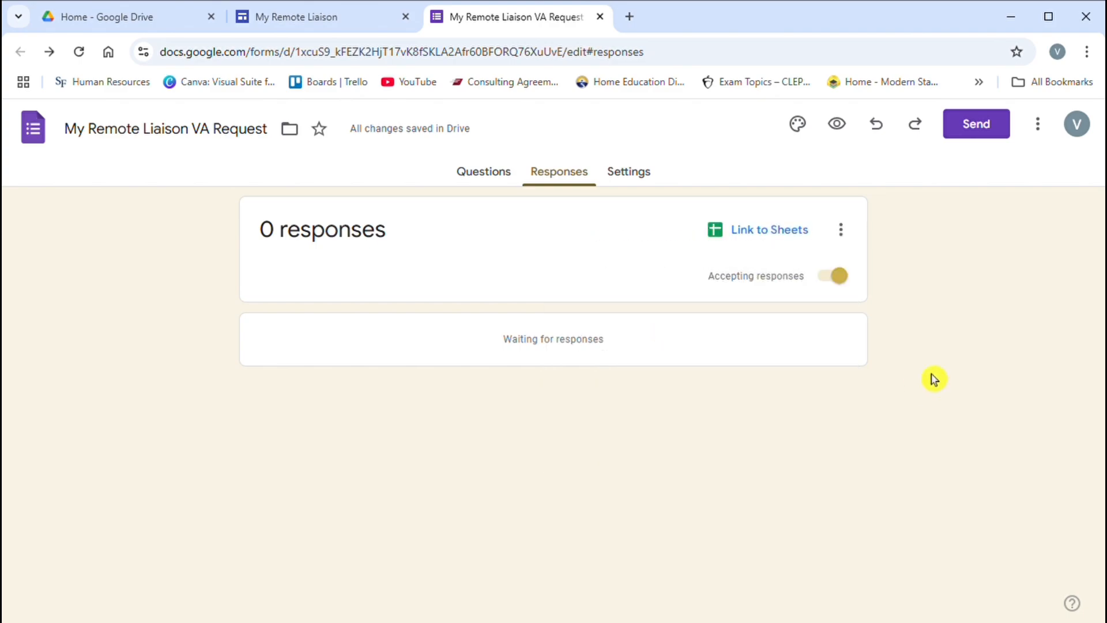
{"action": "left_click", "coordinate": [800, 230]}
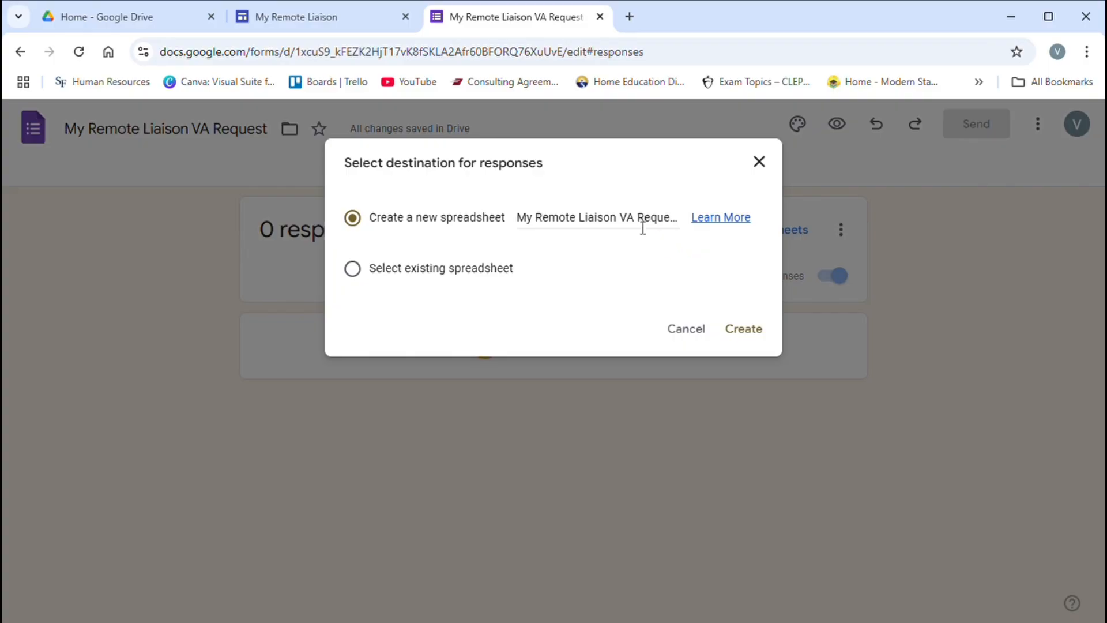
{"action": "left_click", "coordinate": [764, 336]}
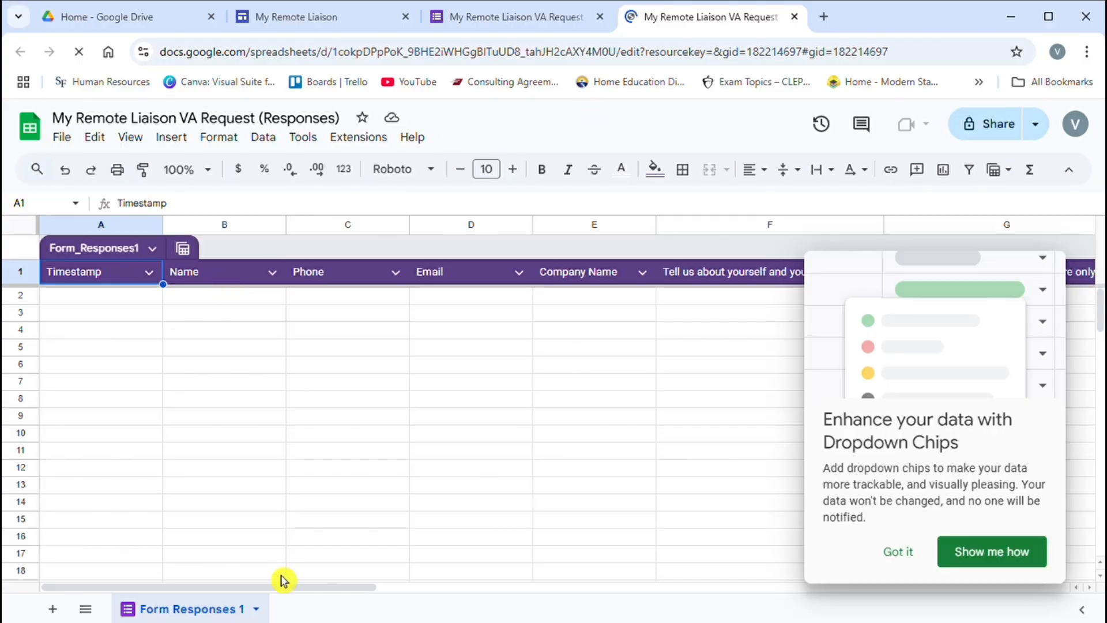
{"action": "left_click", "coordinate": [905, 554]}
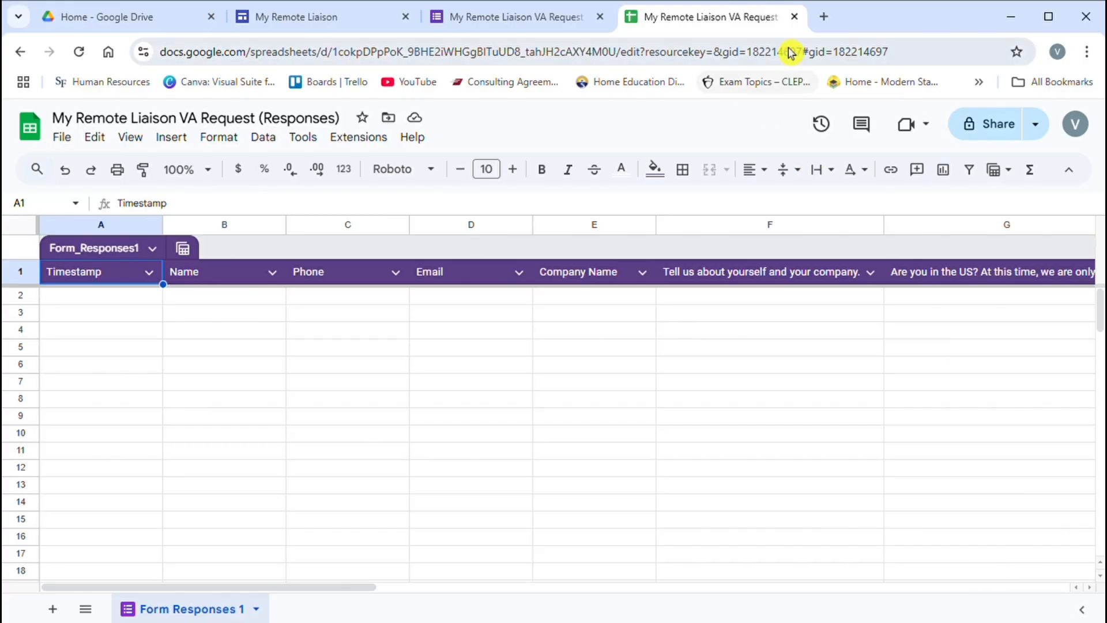
{"action": "left_click", "coordinate": [794, 16]}
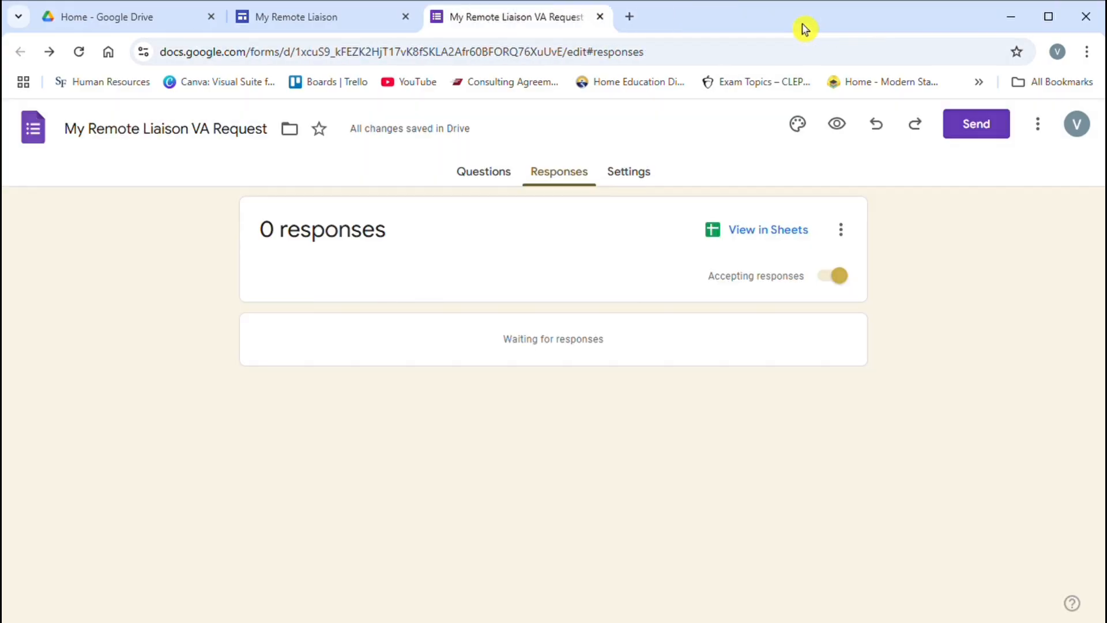
Step: Check the email collection options in the form's response settings without changing them, and allow response editing
{"action": "left_click", "coordinate": [634, 175]}
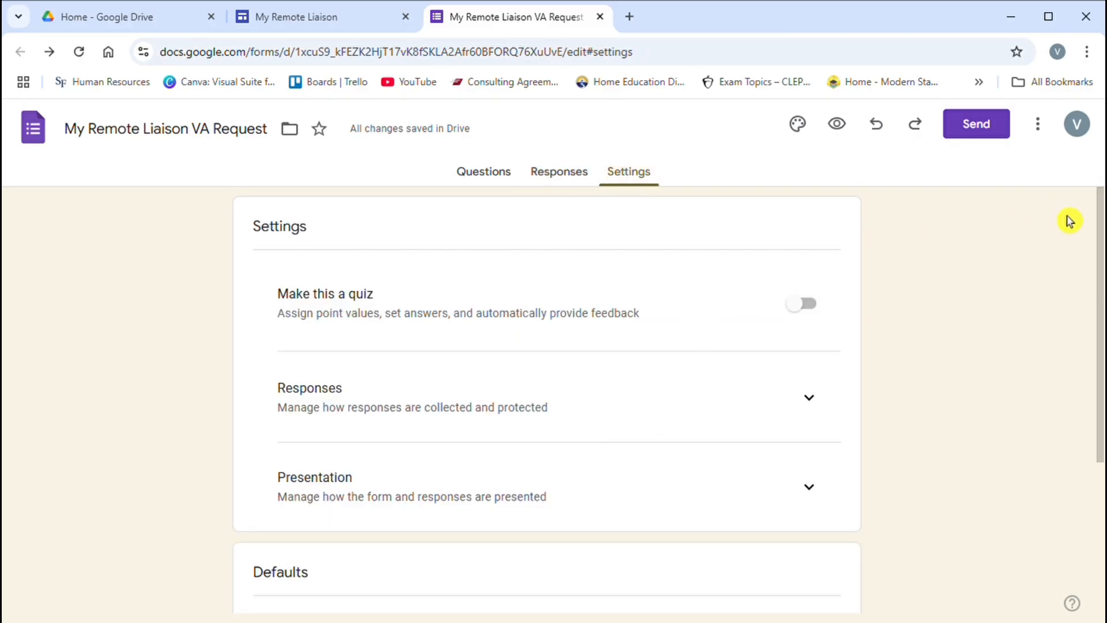
{"action": "left_click_drag", "start_coordinate": [1101, 251], "coordinate": [1102, 336]}
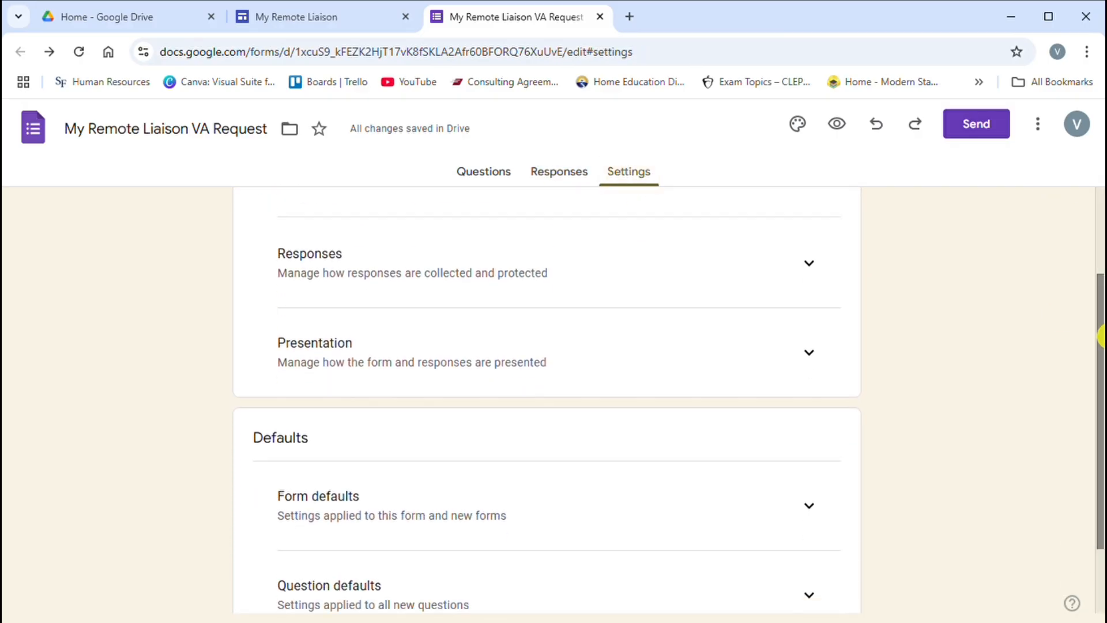
{"action": "left_click", "coordinate": [817, 279]}
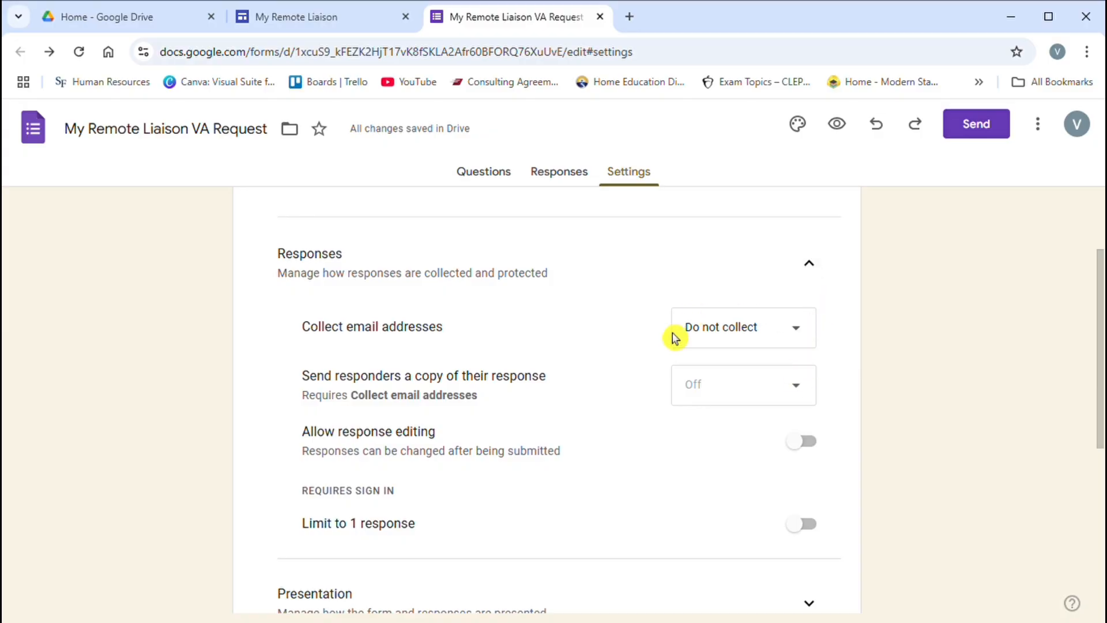
{"action": "left_click", "coordinate": [803, 339]}
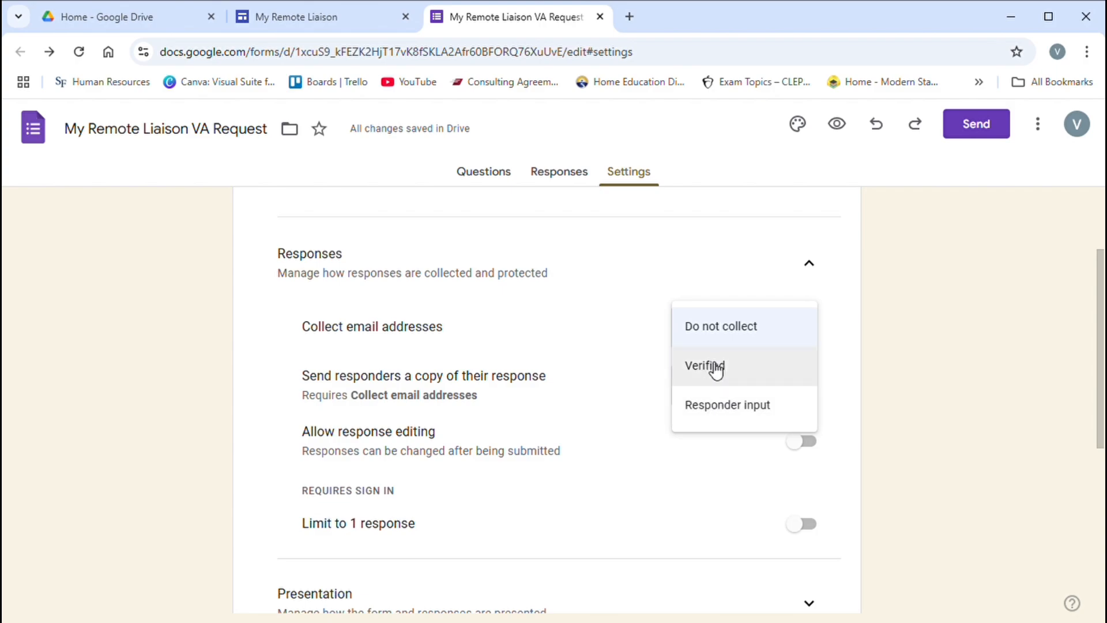
{"action": "left_click", "coordinate": [834, 312]}
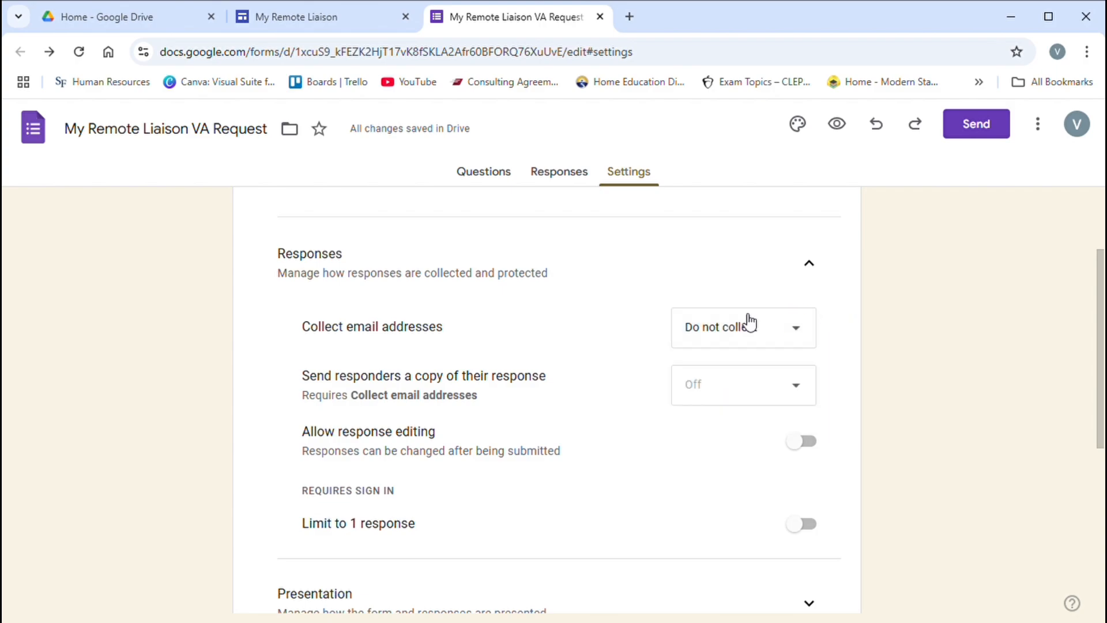
{"action": "left_click_drag", "start_coordinate": [1101, 334], "coordinate": [1101, 386]}
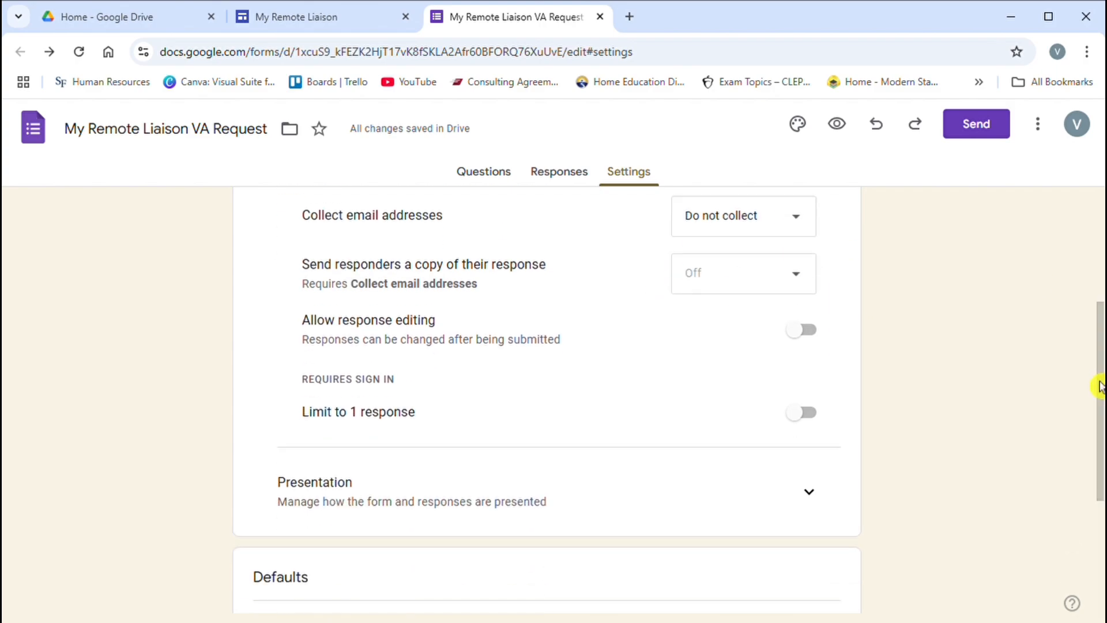
{"action": "left_click", "coordinate": [802, 331]}
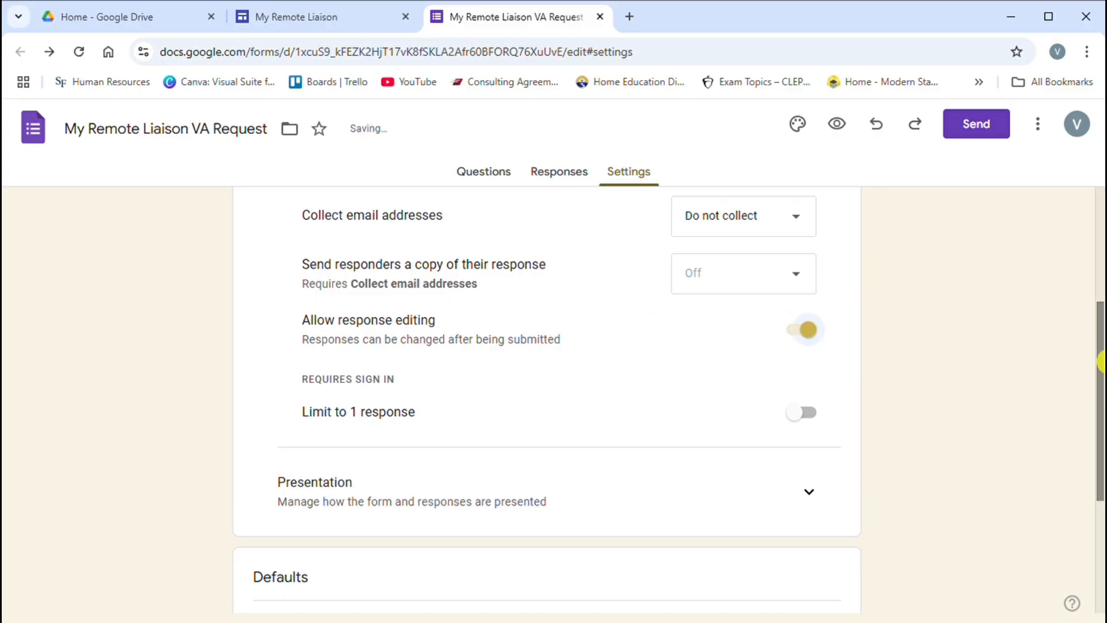
Step: Turn on the progress bar in the form's presentation settings
{"action": "scroll", "coordinate": [1100, 364], "scroll_direction": "down", "scroll_amount": 3}
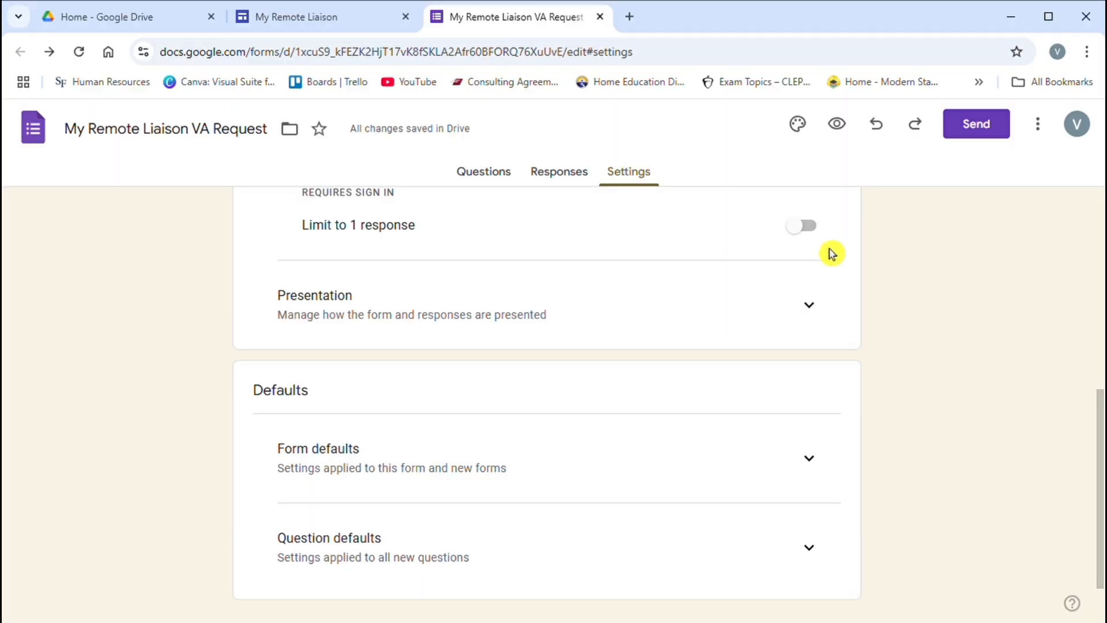
{"action": "left_click", "coordinate": [815, 313]}
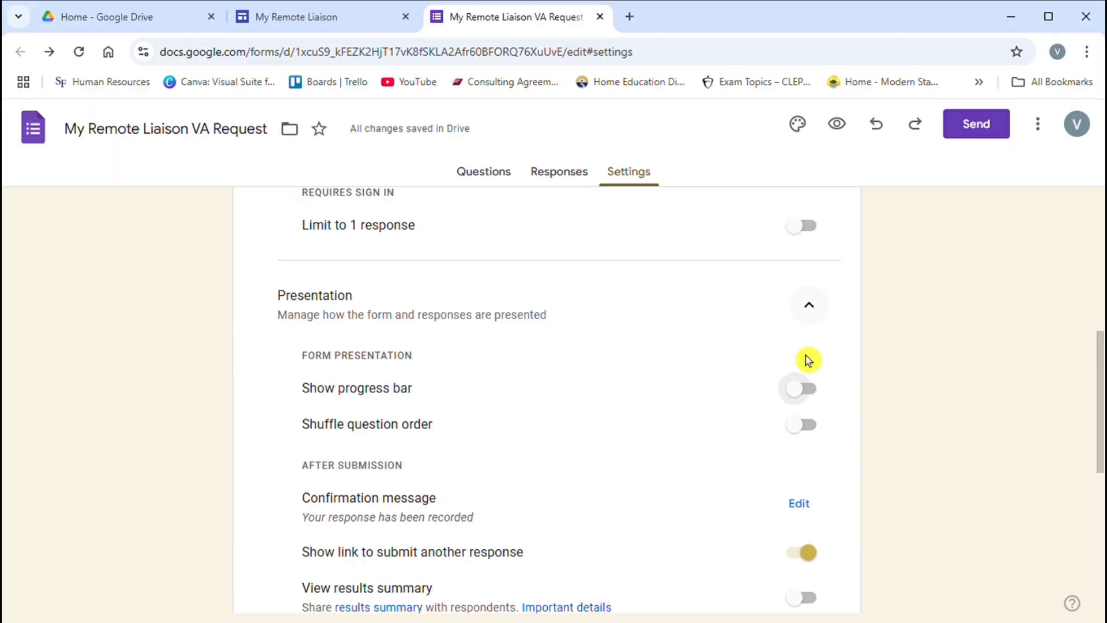
{"action": "left_click", "coordinate": [806, 395]}
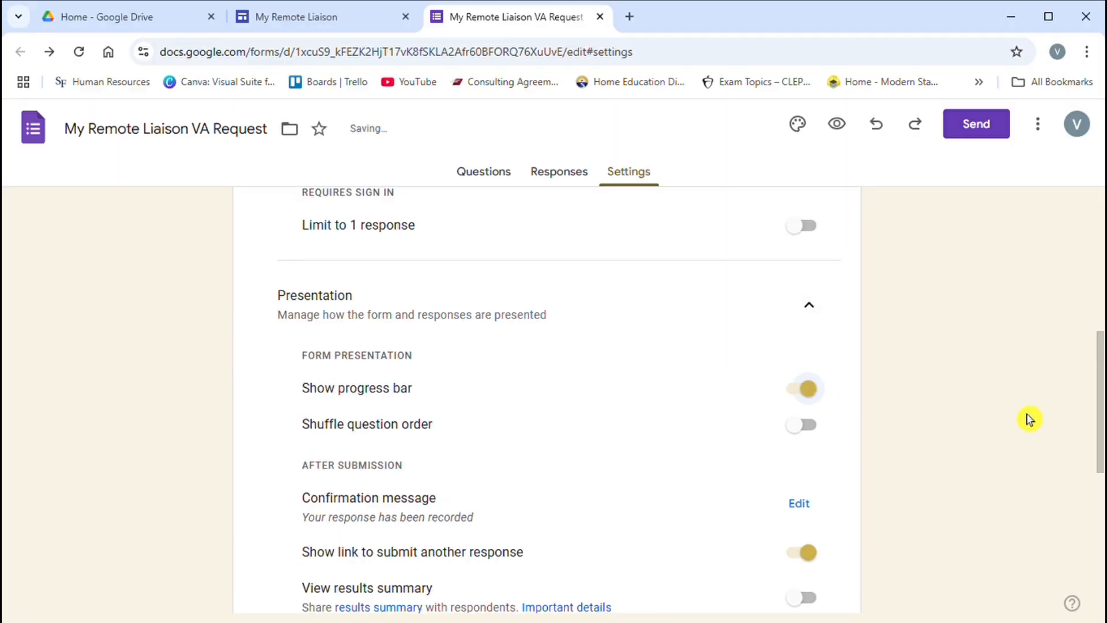
Step: Start a custom confirmation message with "Yay! We have received your request for My Remote Liaison VA services."
{"action": "left_click_drag", "start_coordinate": [1100, 390], "coordinate": [1102, 444]}
{"action": "left_click", "coordinate": [799, 339]}
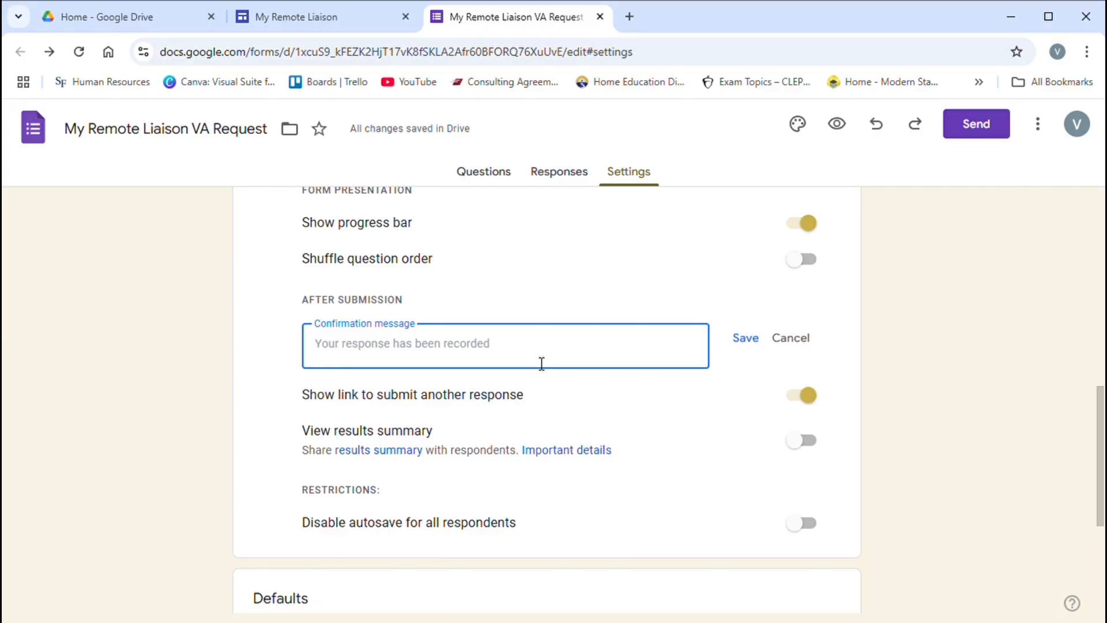
{"action": "type", "text": "Yay! We have received your request for "}
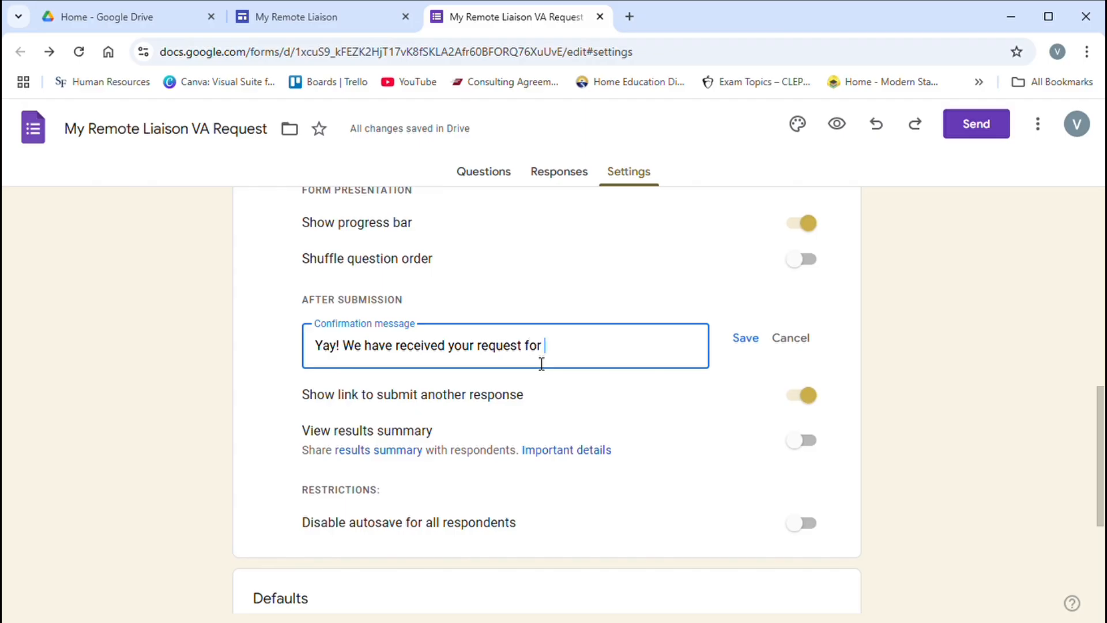
{"action": "type", "text": "My Remote Li"}
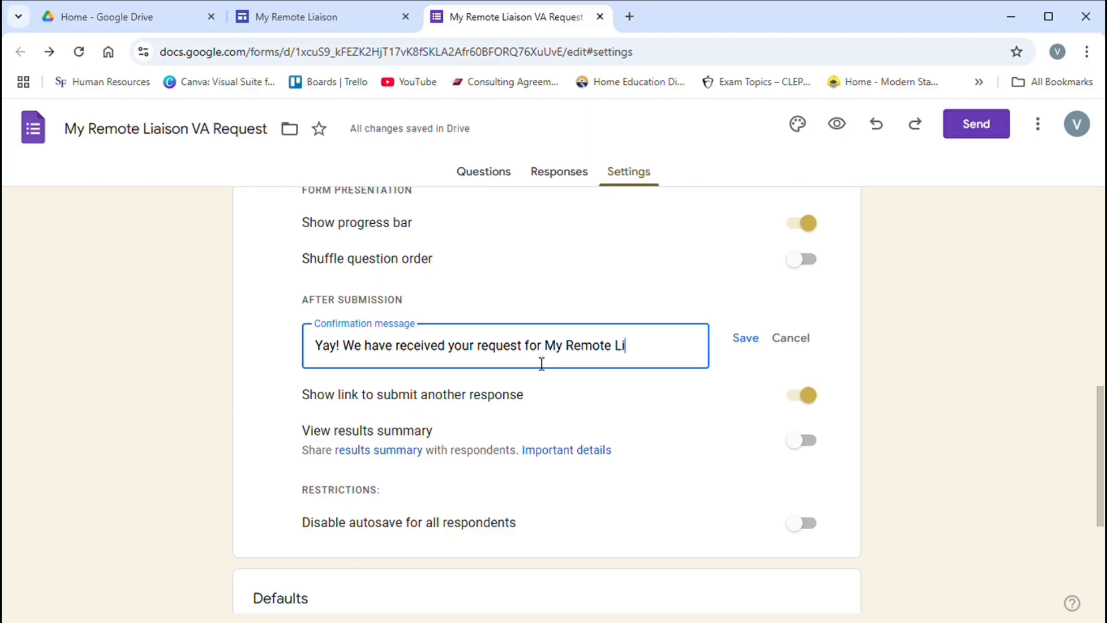
{"action": "type", "text": "aison VA services."}
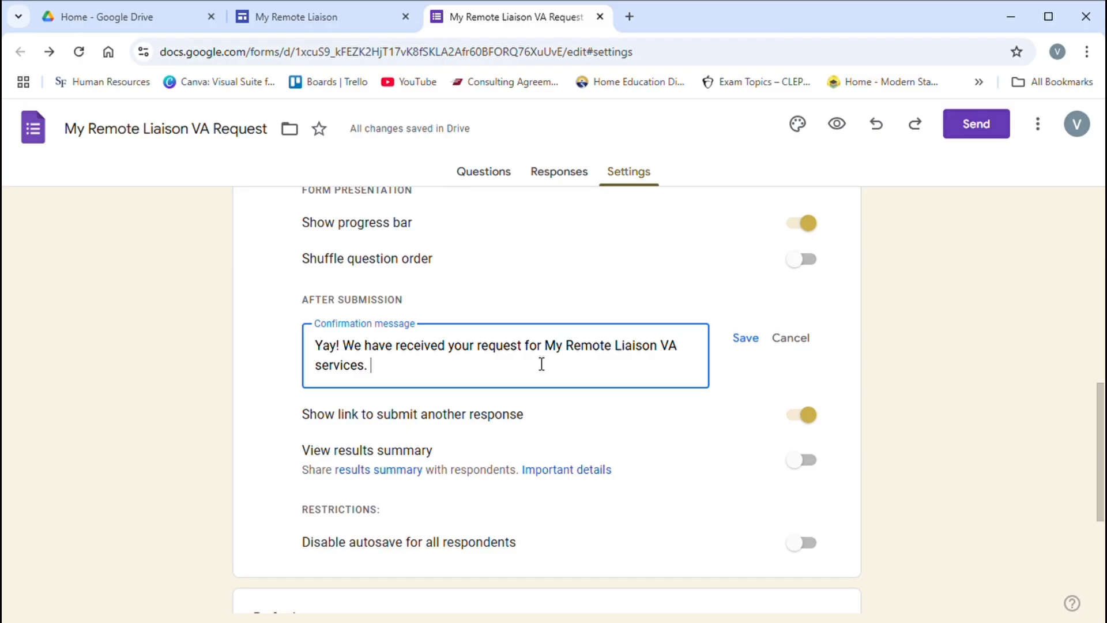
Step: Complete and save the message, promising mutual fits an emailed Illumination call scheduling link and ending "We are honored you have considered us for your needs. Thank you!"
{"action": "type", "text": " If you"}
{"action": "key", "text": "BackSpace"}
{"action": "key", "text": "BackSpace"}
{"action": "key", "text": "BackSpace"}
{"action": "type", "text": "we are a mutual fit, you will receive an email with a link to schedule an Illumination call. We are honored you have considered us for your needs. Thank you!"}
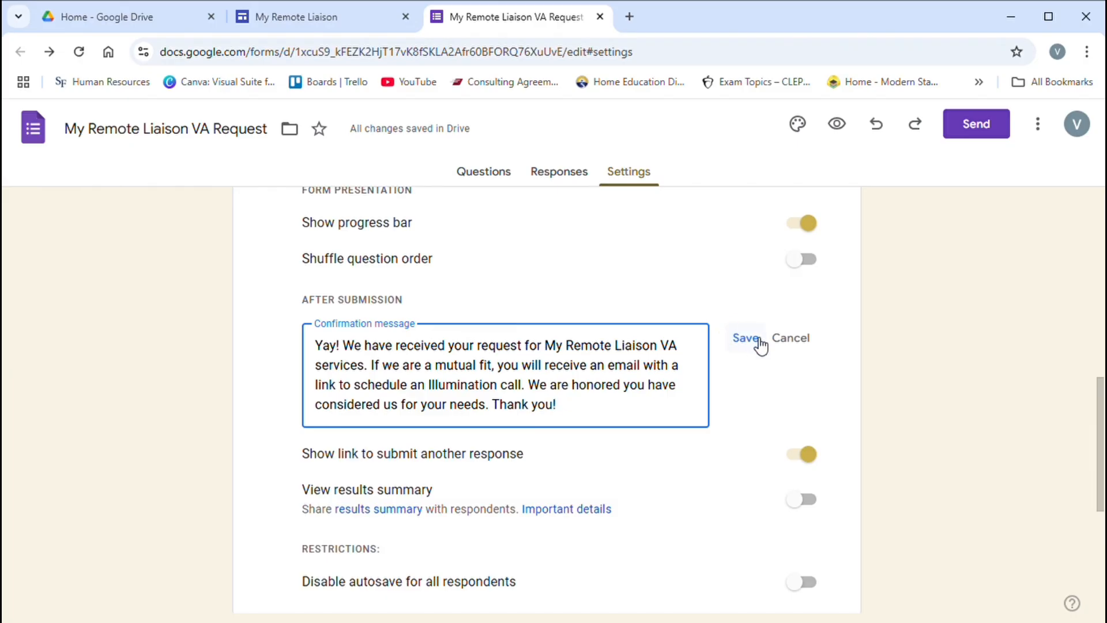
{"action": "left_click", "coordinate": [754, 344]}
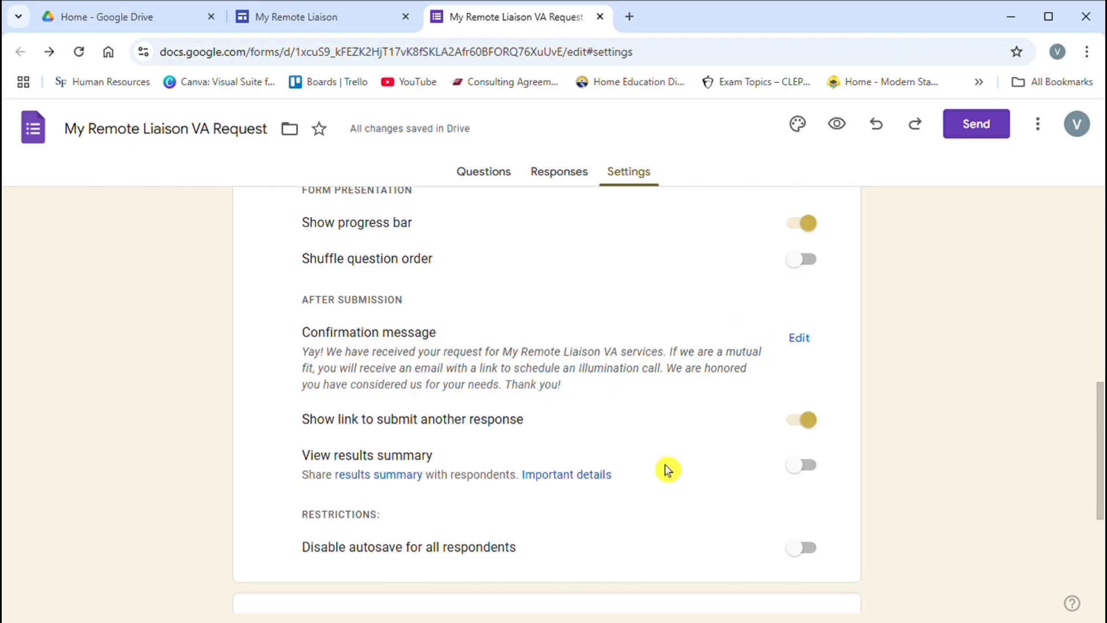
Step: Review the remaining presentation settings and the form and question defaults
{"action": "left_click_drag", "start_coordinate": [1100, 427], "coordinate": [1101, 485]}
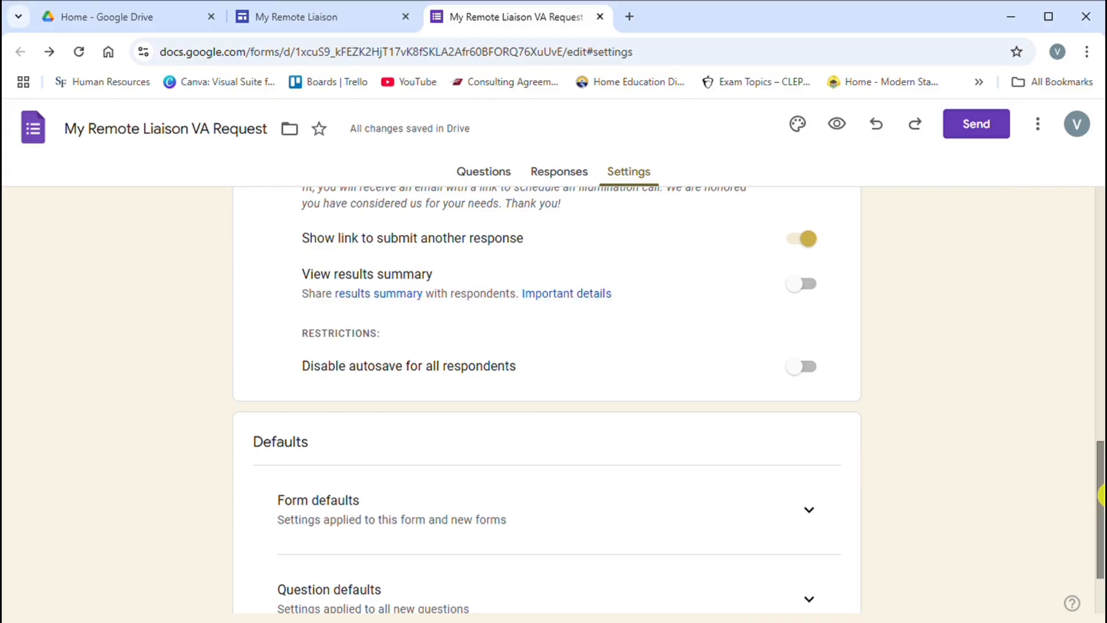
{"action": "left_click_drag", "start_coordinate": [1100, 507], "coordinate": [1100, 542]}
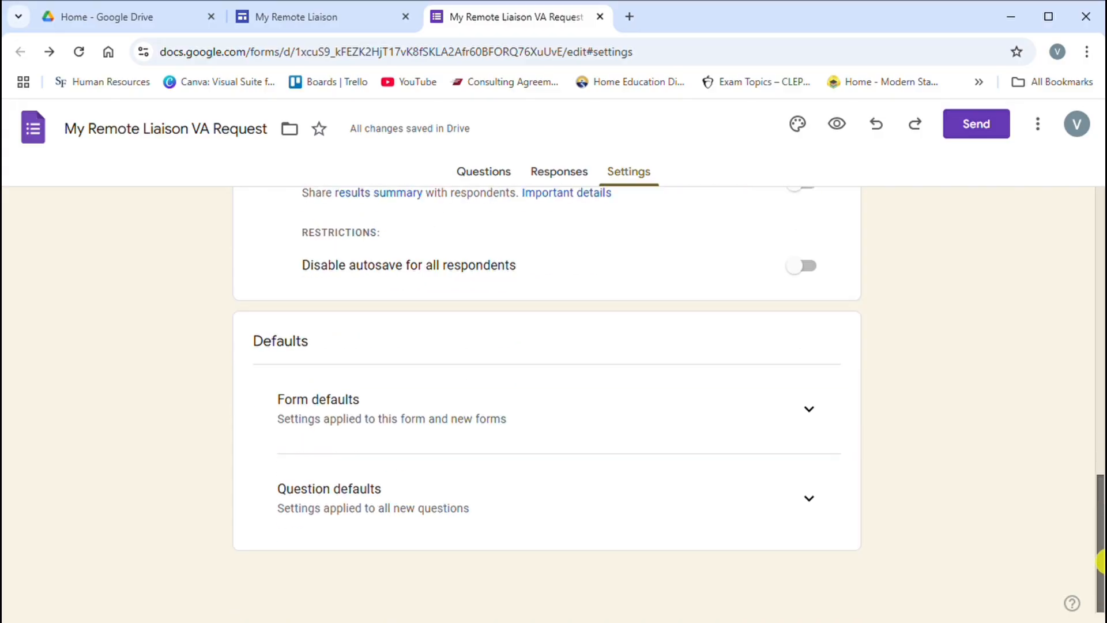
{"action": "left_click", "coordinate": [811, 424]}
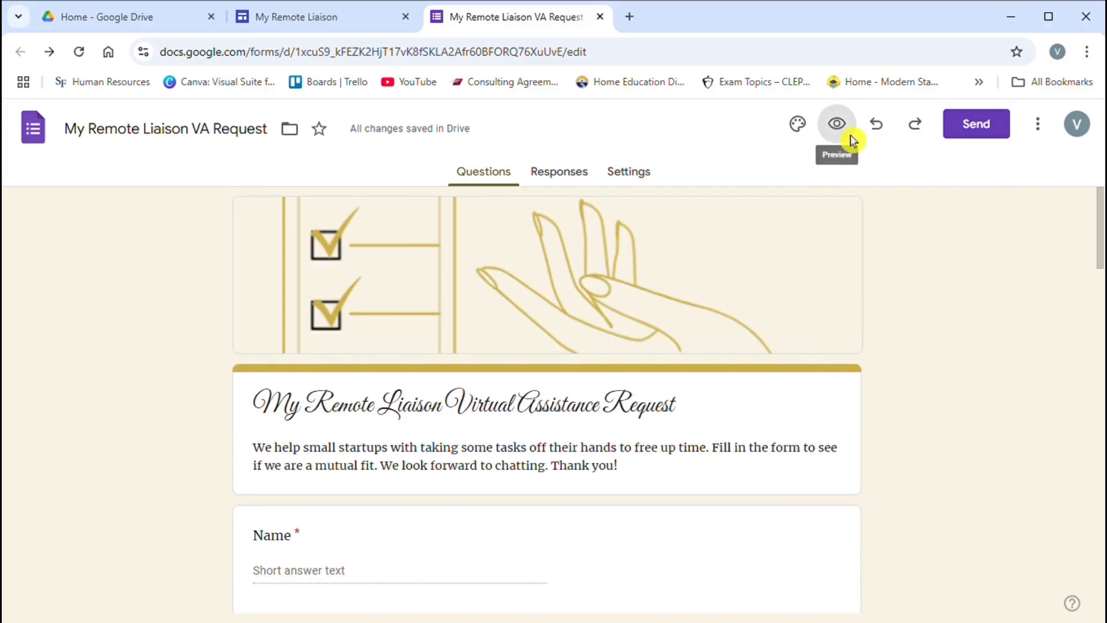
Step: Preview the virtual assistance request form, look through its questions, and close the preview
{"action": "left_click", "coordinate": [836, 123]}
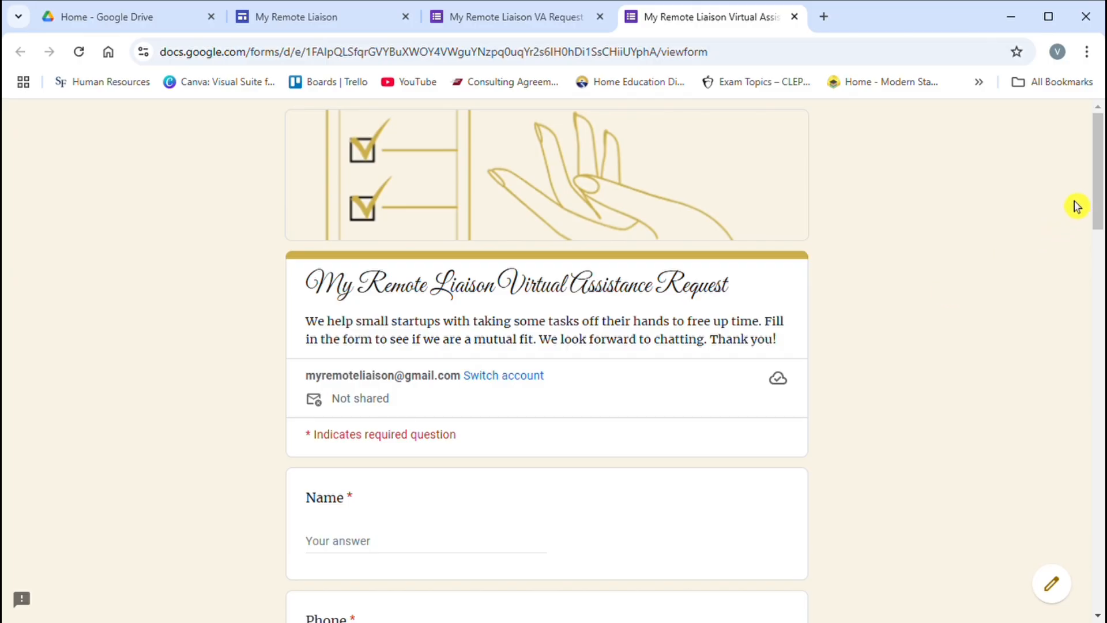
{"action": "left_click_drag", "start_coordinate": [1100, 176], "coordinate": [1100, 186]}
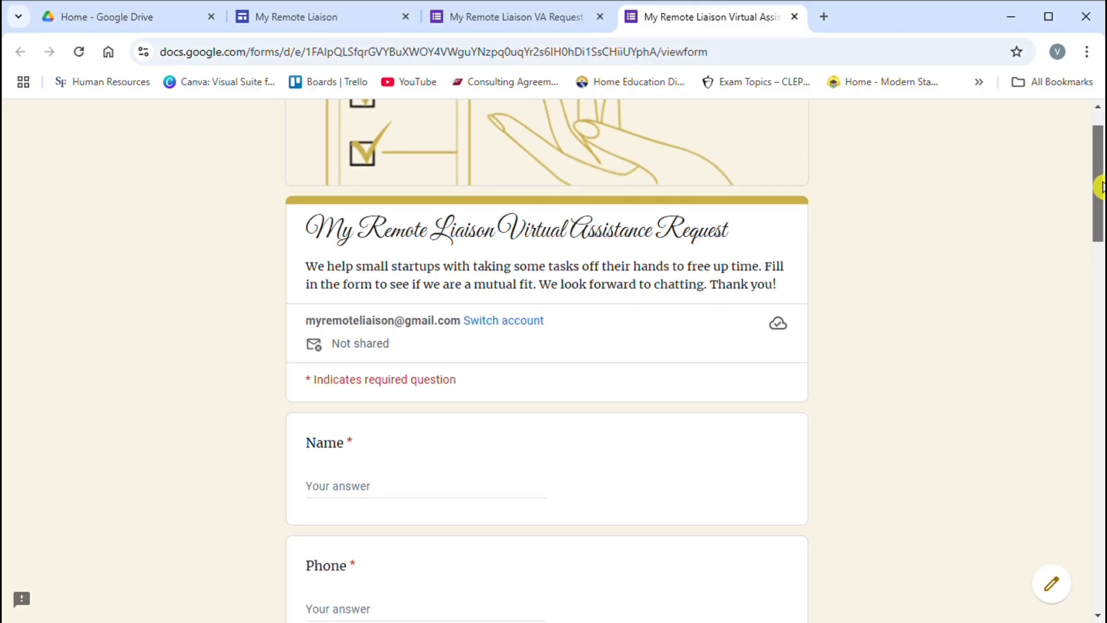
{"action": "left_click_drag", "start_coordinate": [1100, 185], "coordinate": [1100, 215]}
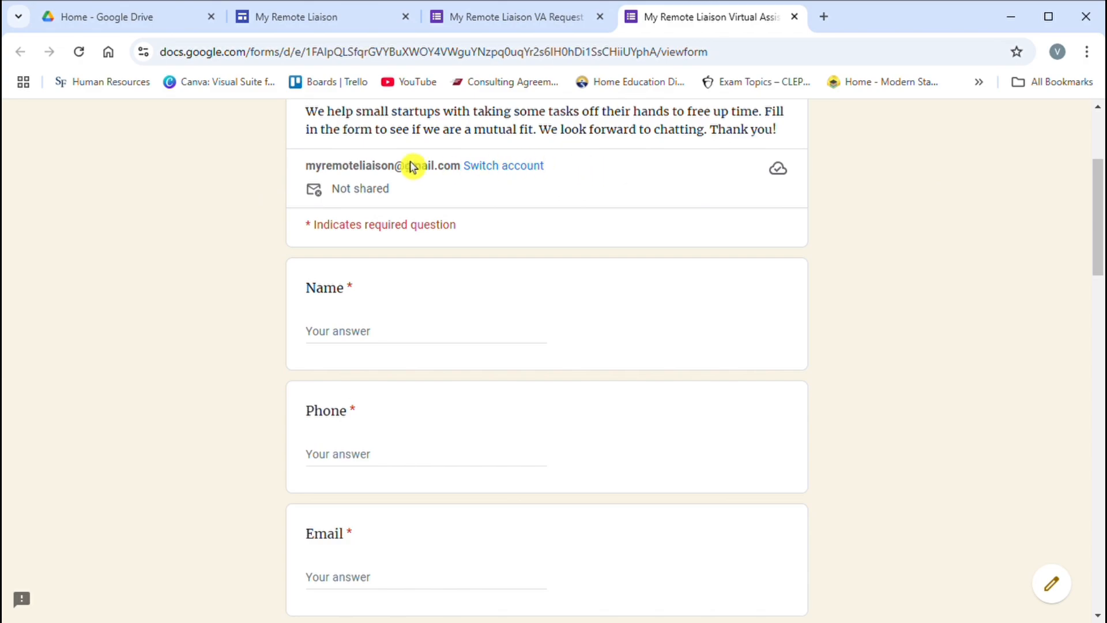
{"action": "left_click_drag", "start_coordinate": [1100, 246], "coordinate": [1101, 348]}
{"action": "key", "text": "ctrl+w"}
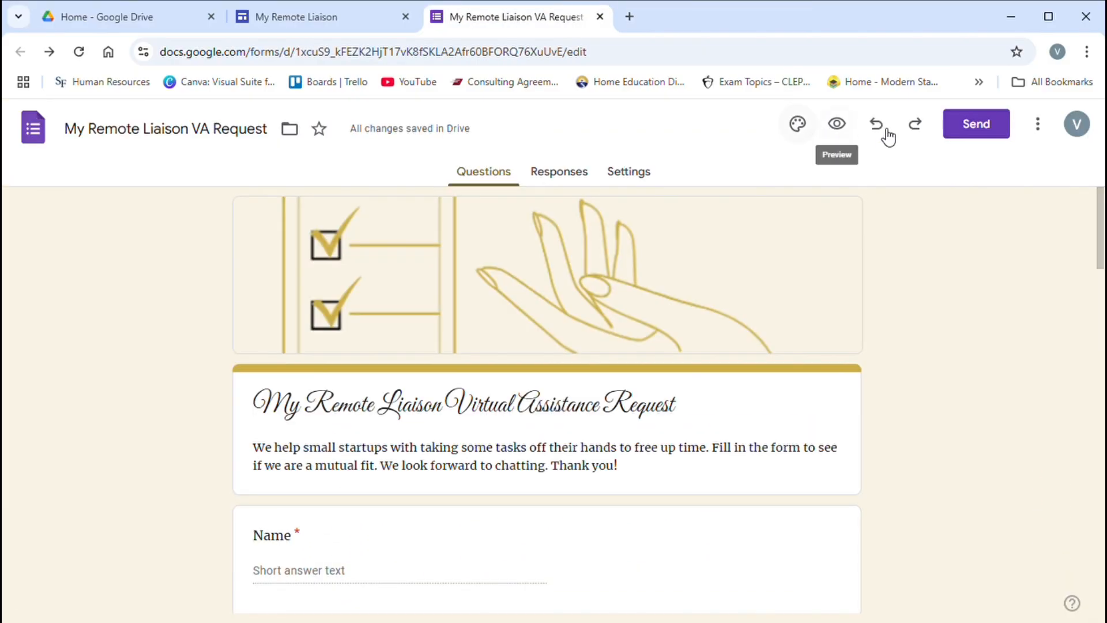
Step: Generate a shortened sharing link for the form and copy it to the clipboard
{"action": "left_click", "coordinate": [1040, 131]}
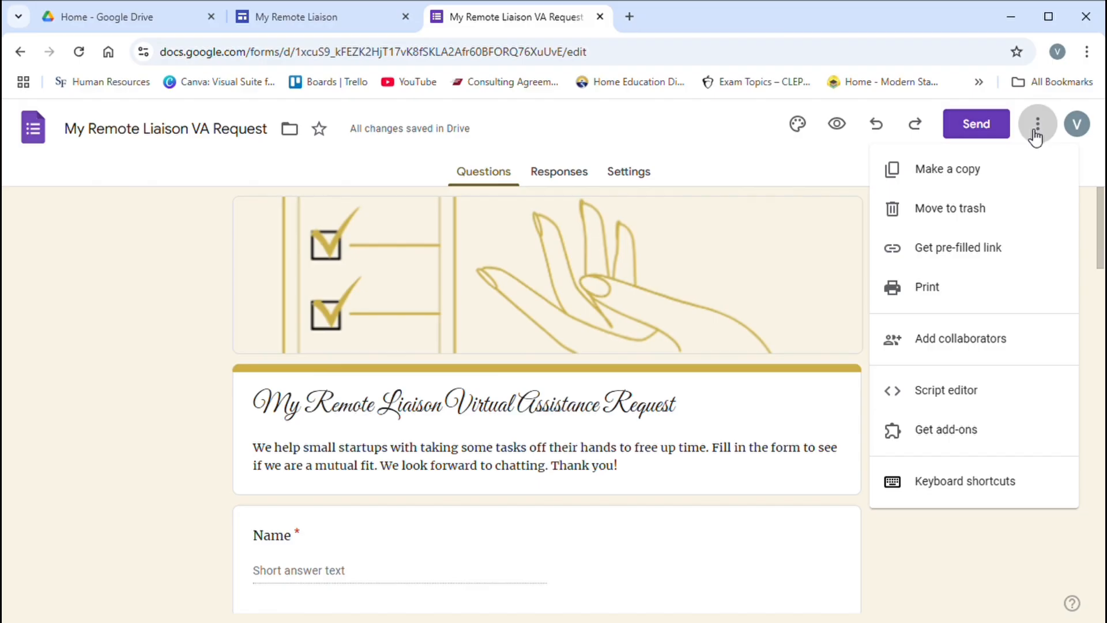
{"action": "left_click", "coordinate": [1009, 141]}
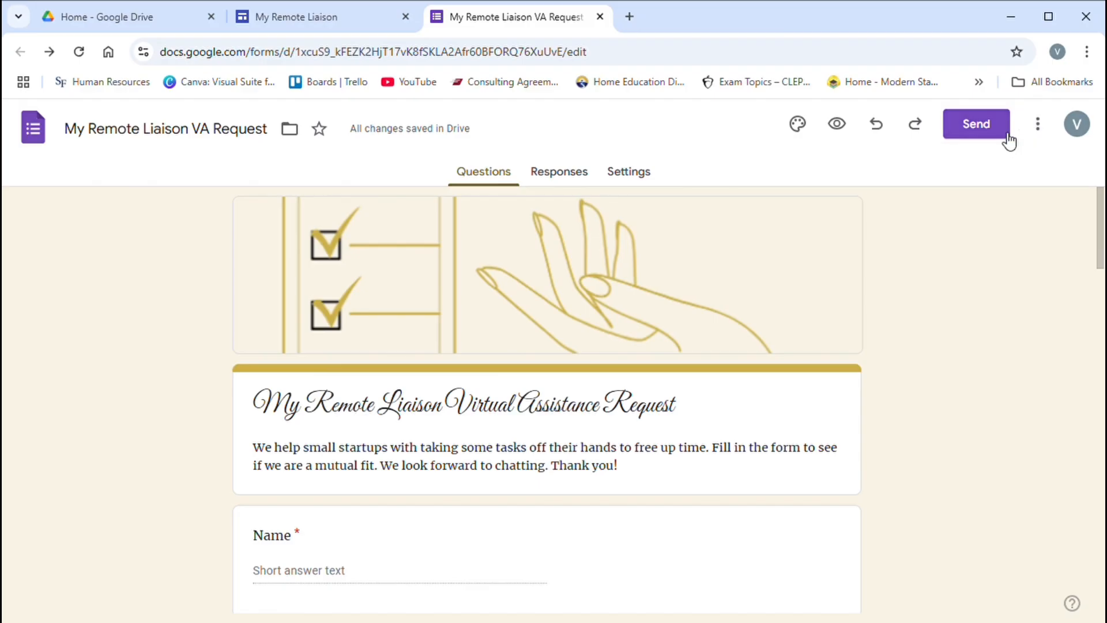
{"action": "left_click", "coordinate": [971, 138]}
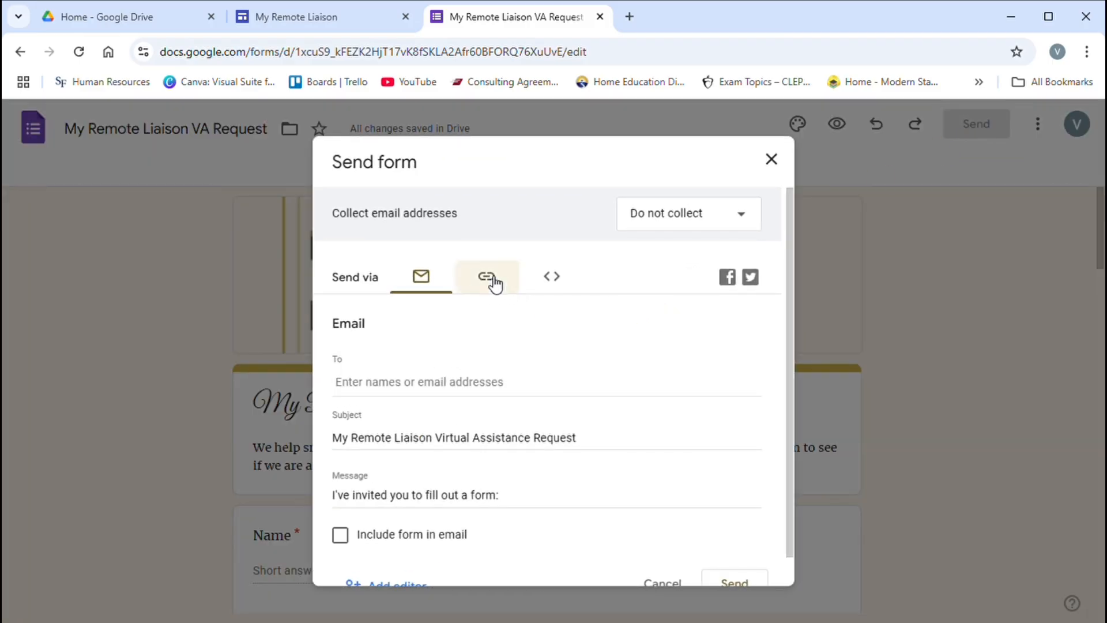
{"action": "left_click", "coordinate": [494, 281]}
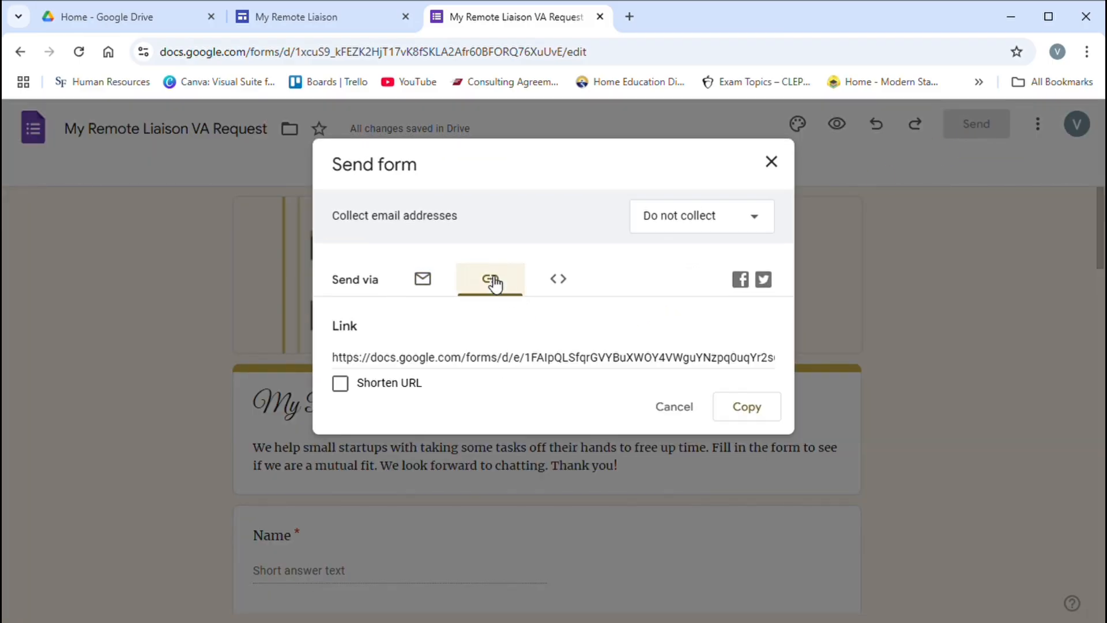
{"action": "left_click", "coordinate": [342, 384]}
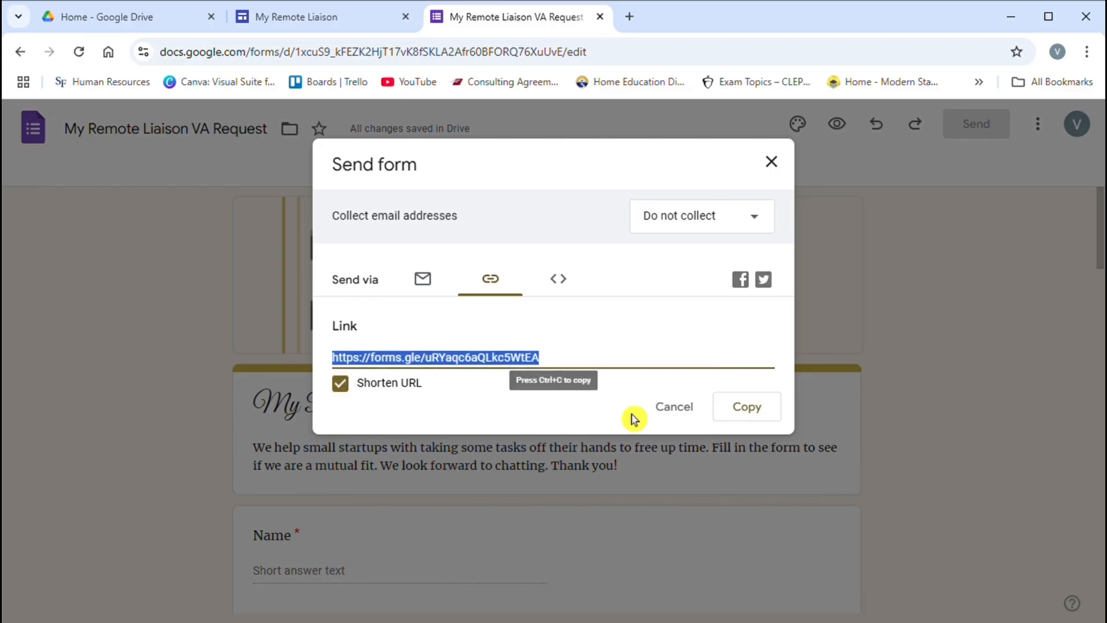
{"action": "left_click", "coordinate": [747, 407]}
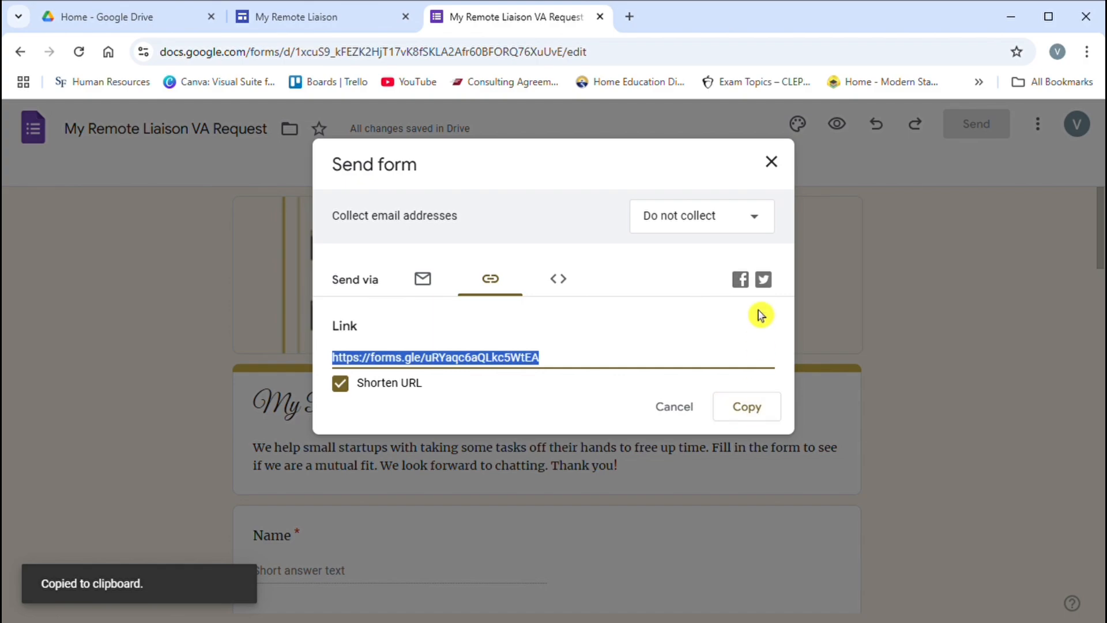
Step: Open Gmail from a new browser tab
{"action": "left_click", "coordinate": [629, 16]}
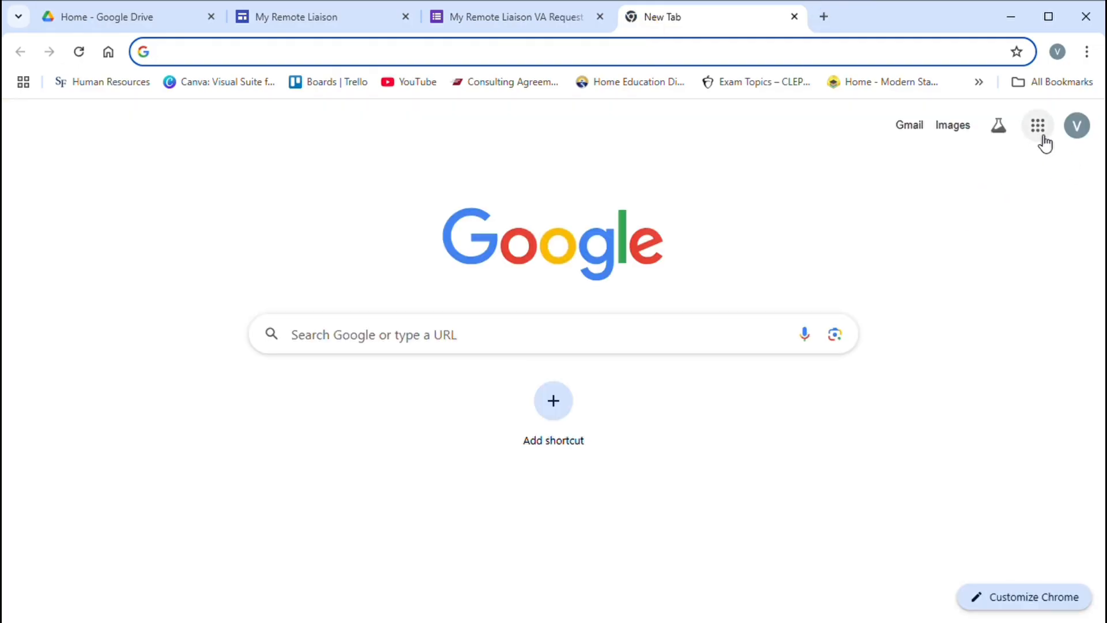
{"action": "left_click", "coordinate": [1039, 128]}
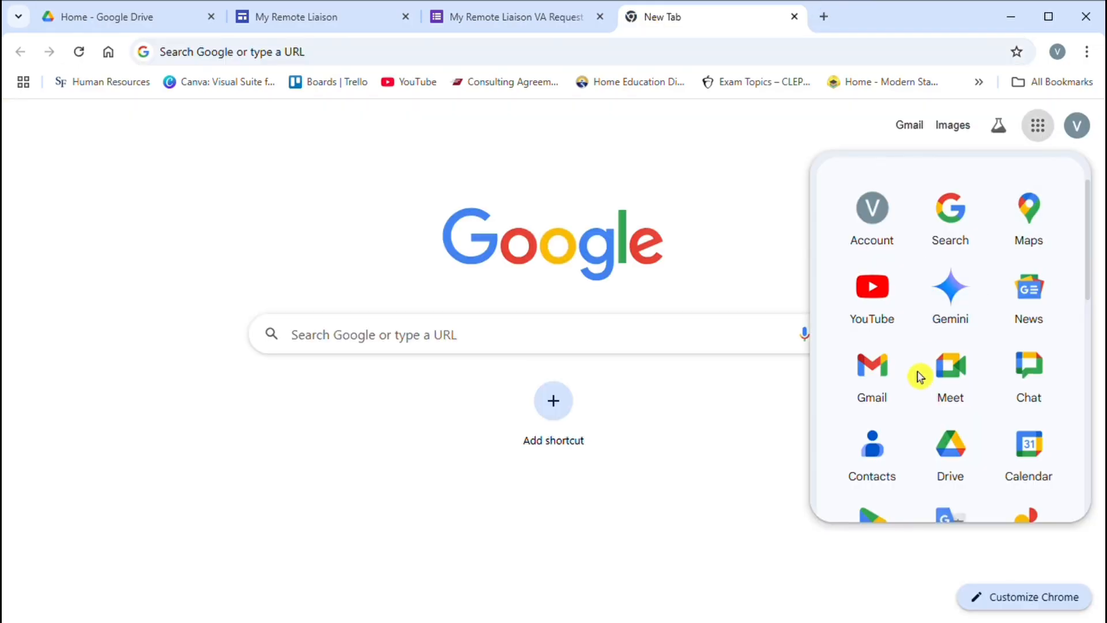
{"action": "left_click", "coordinate": [894, 380]}
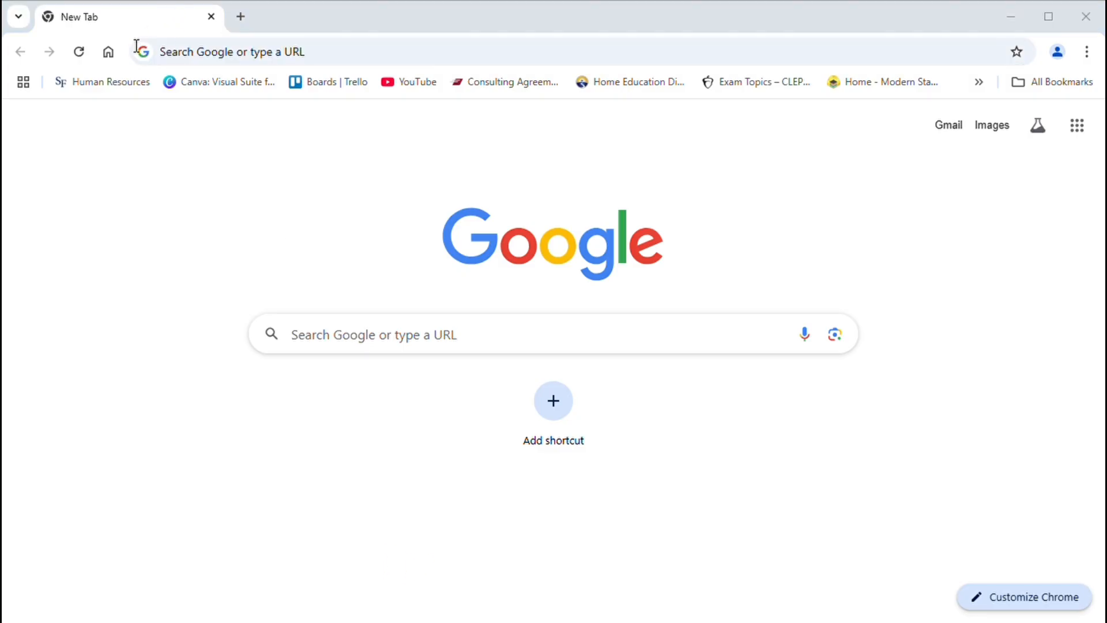
Step: Load the copied short form link in a separate signed-out browser window
{"action": "left_click", "coordinate": [421, 153]}
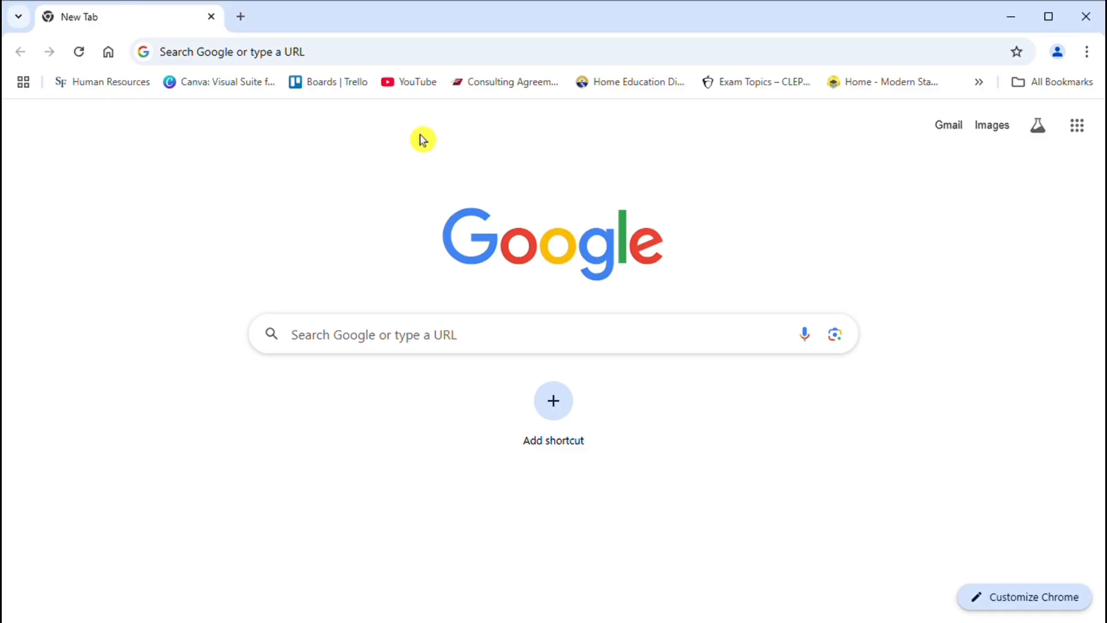
{"action": "left_click", "coordinate": [429, 57]}
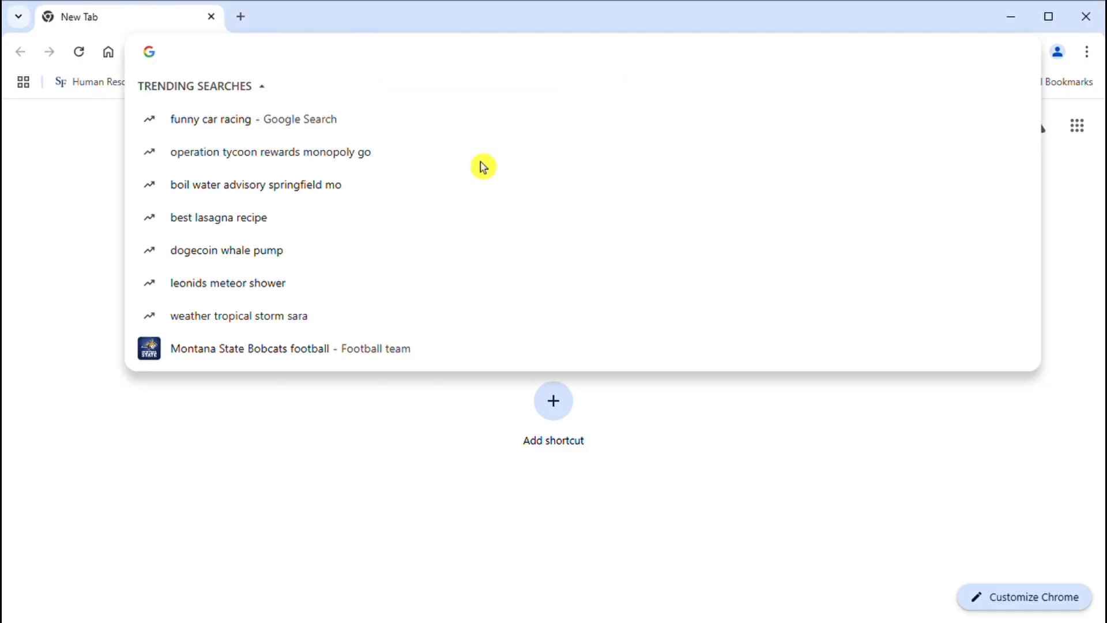
{"action": "key", "text": "ctrl+v"}
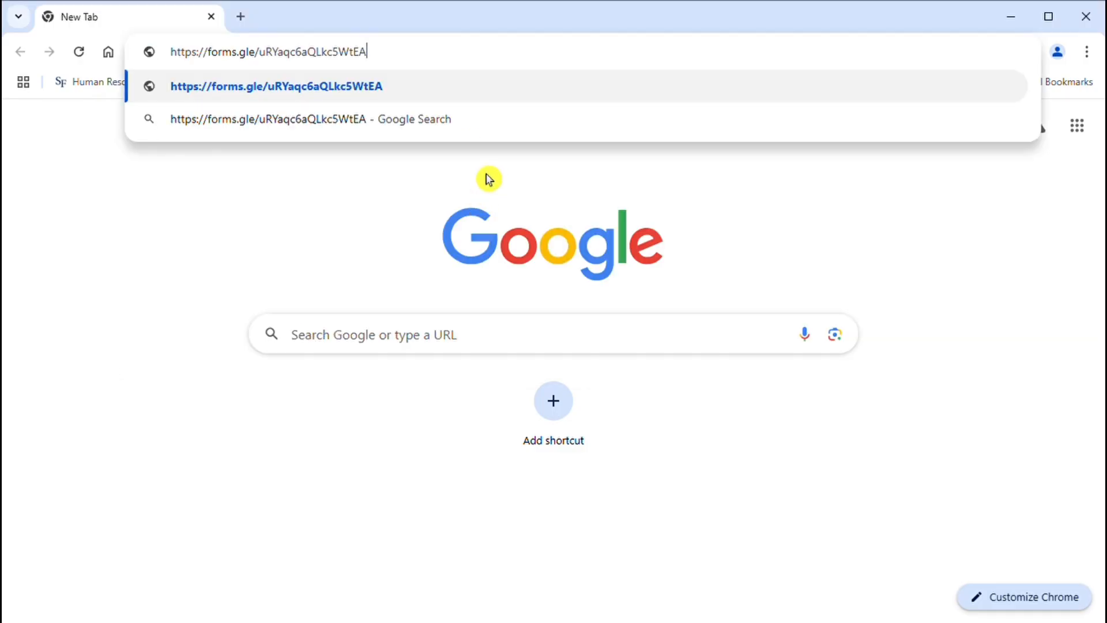
{"action": "key", "text": "Return"}
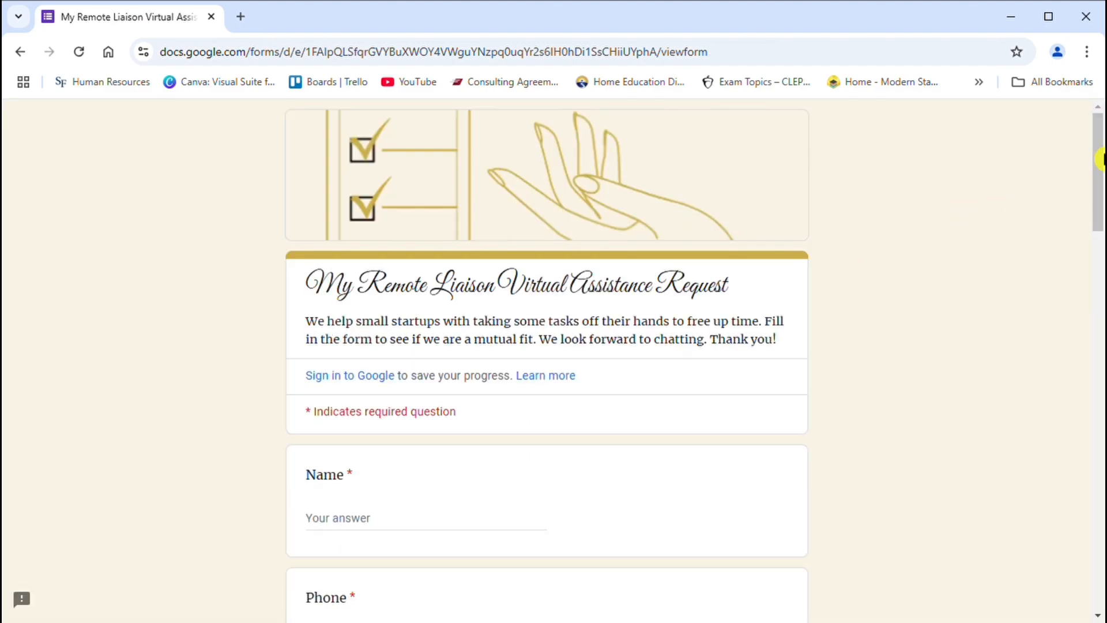
Step: Look through the published form to its end and start a test response by entering the respondent's name
{"action": "left_click_drag", "start_coordinate": [1099, 162], "coordinate": [1101, 185]}
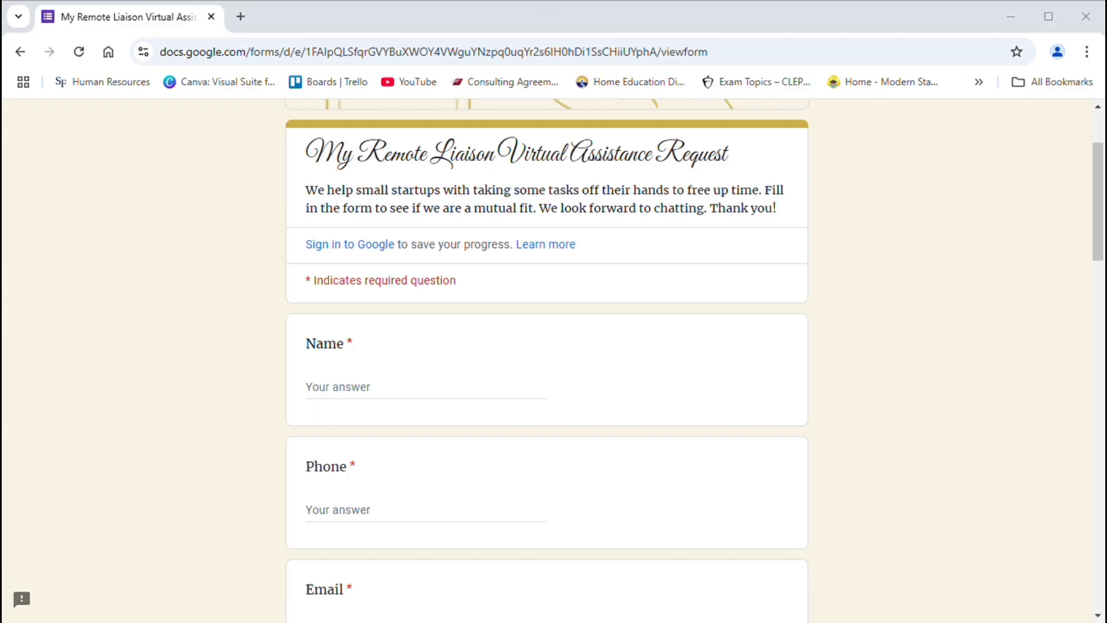
{"action": "left_click", "coordinate": [572, 280]}
{"action": "left_click_drag", "start_coordinate": [1101, 204], "coordinate": [1100, 577]}
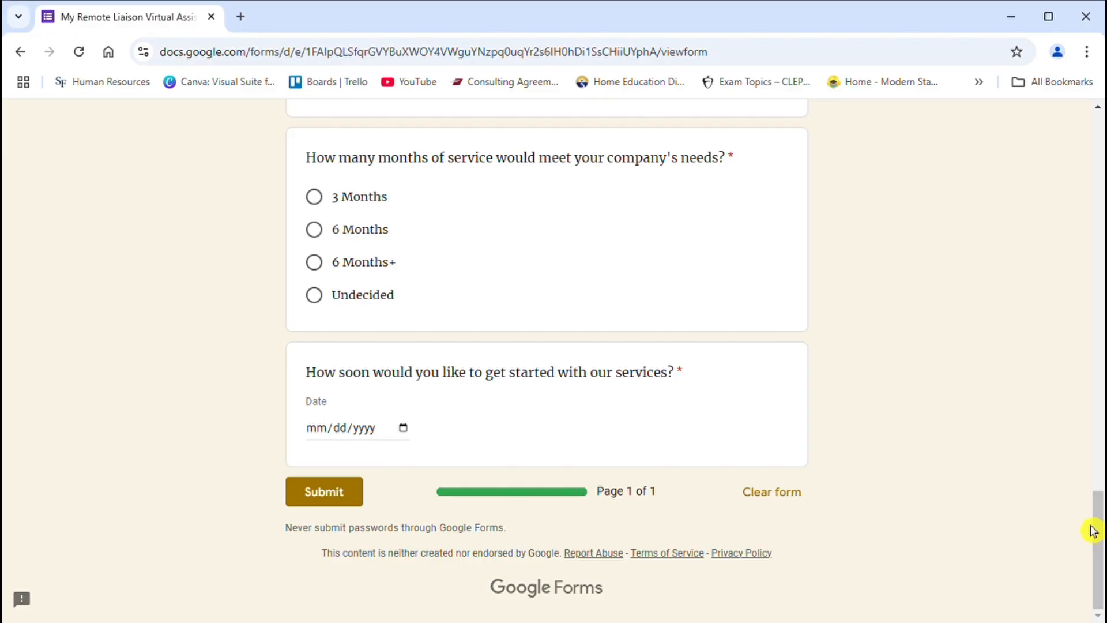
{"action": "left_click_drag", "start_coordinate": [1100, 542], "coordinate": [1084, 182]}
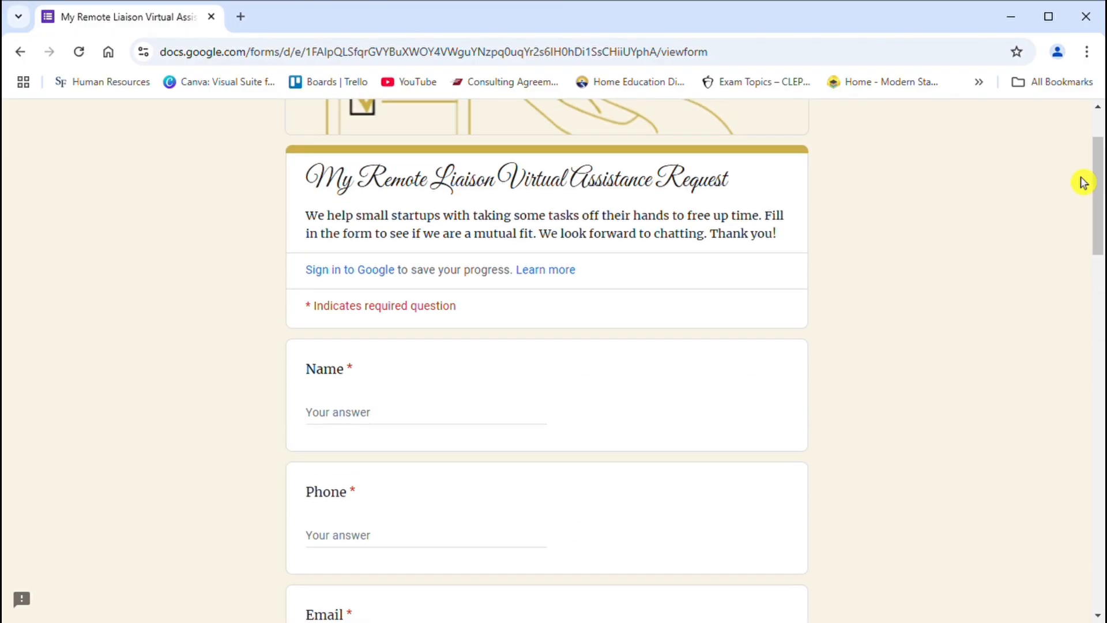
{"action": "left_click", "coordinate": [447, 425]}
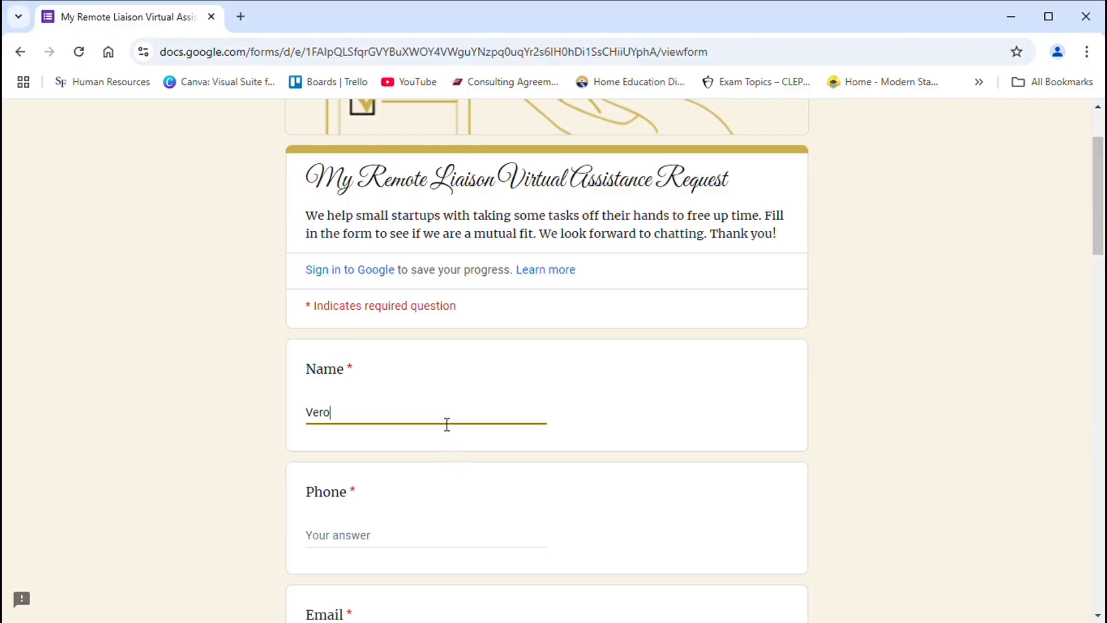
{"action": "left_click", "coordinate": [394, 544]}
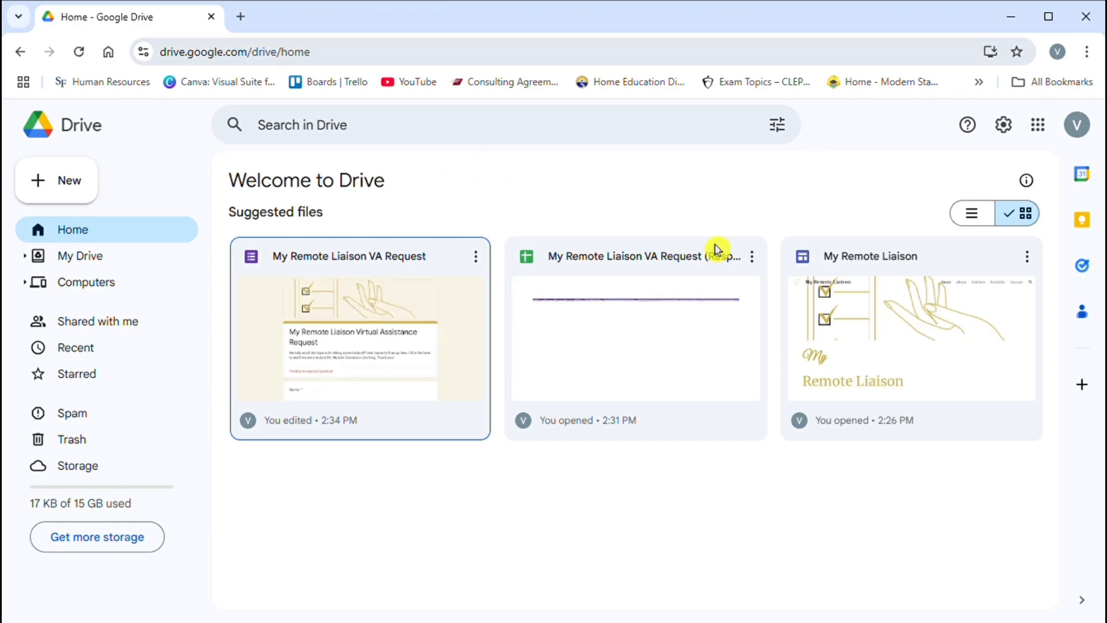
Step: Check the submitted test response in the linked responses spreadsheet from Google Drive, dismissing the data extraction tip, and close the spreadsheet
{"action": "double_click", "coordinate": [604, 361]}
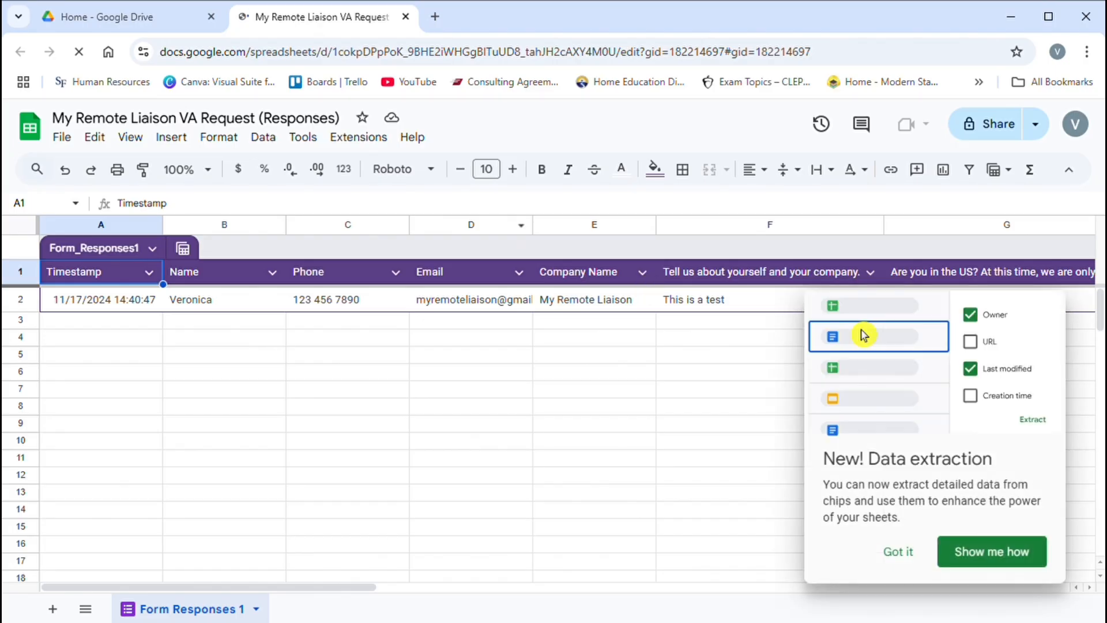
{"action": "left_click", "coordinate": [897, 553]}
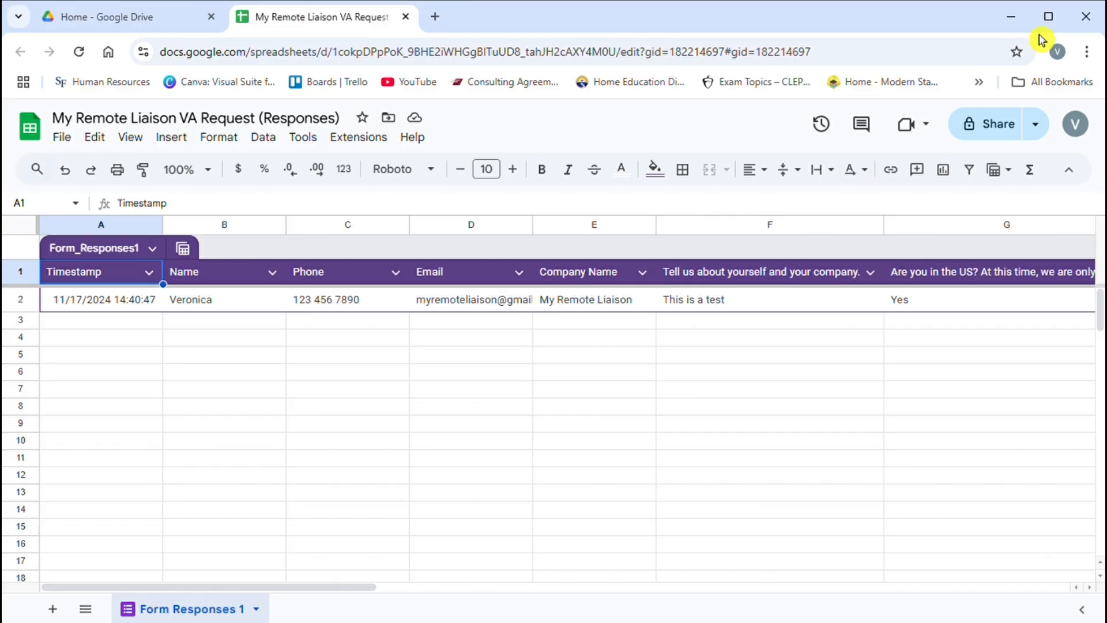
{"action": "left_click", "coordinate": [405, 16]}
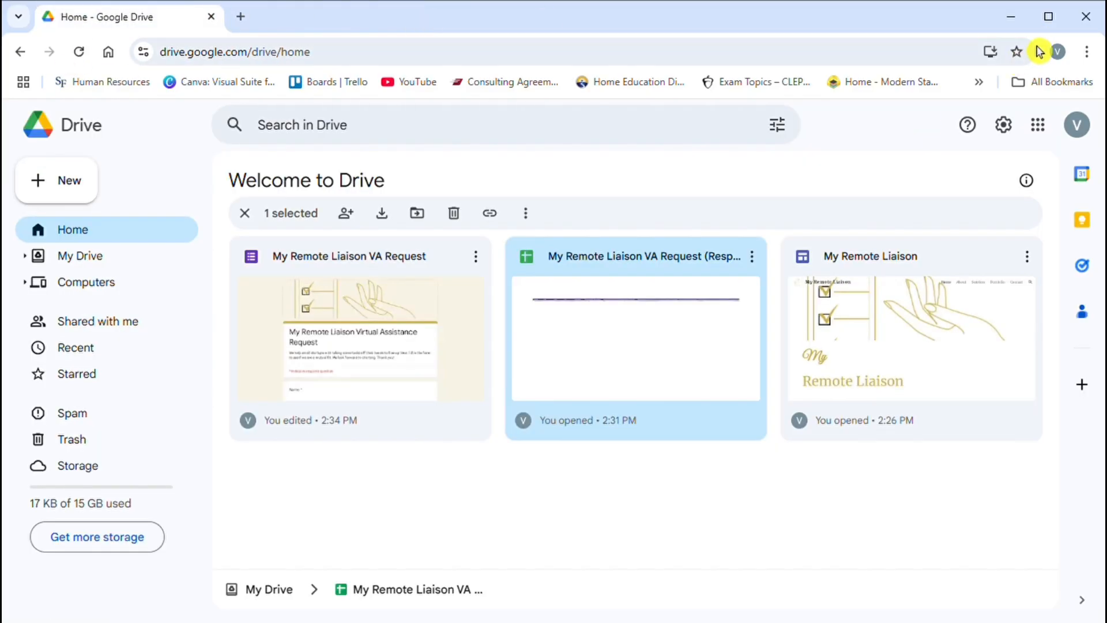